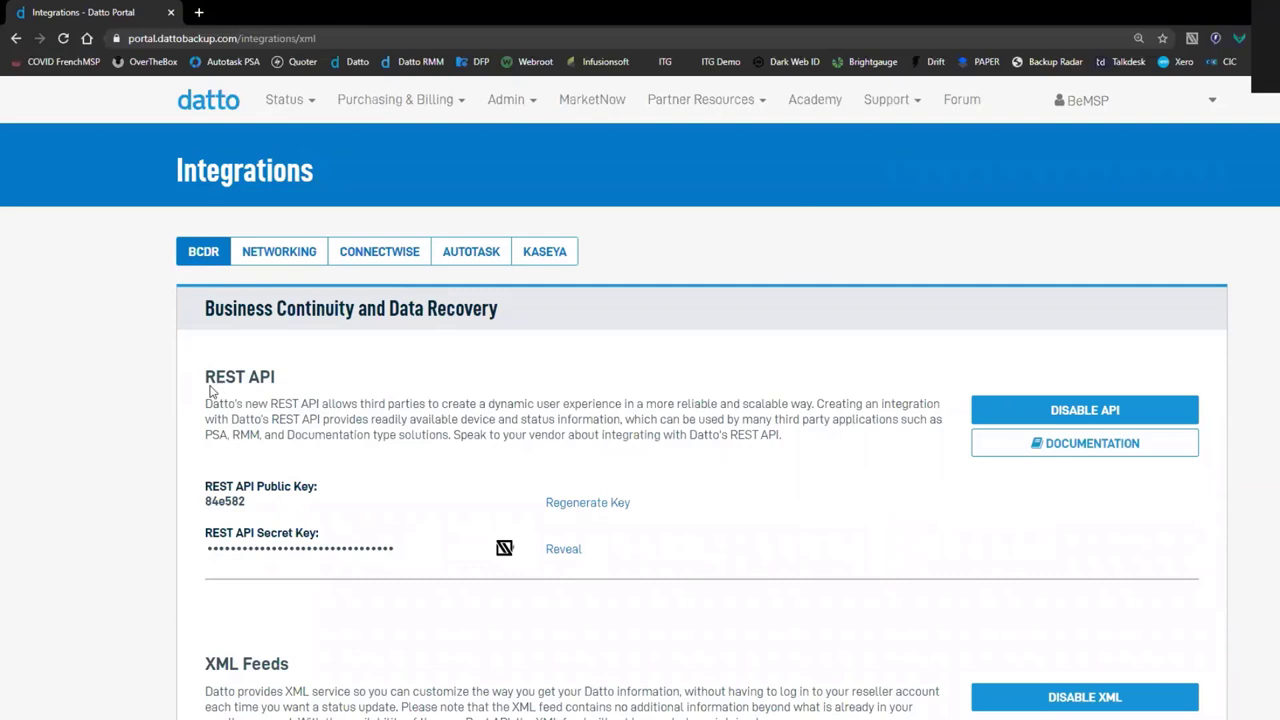
Enter the Datto portal's REST API secret key in Datto RMM's Datto Continuity integration, and save and check it.
left_click_drag(210, 370, 272, 380)
left_click(262, 384)
left_click_drag(208, 498, 256, 504)
left_click(228, 501)
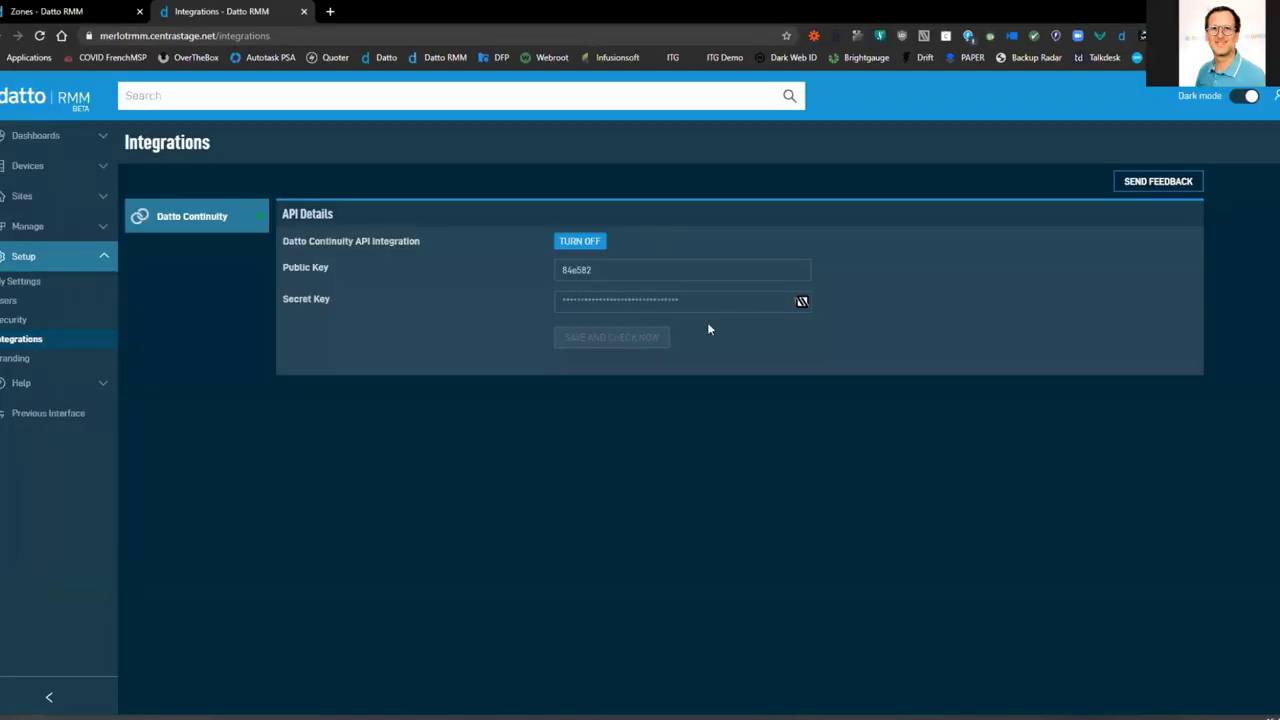
key("ctrl+v")
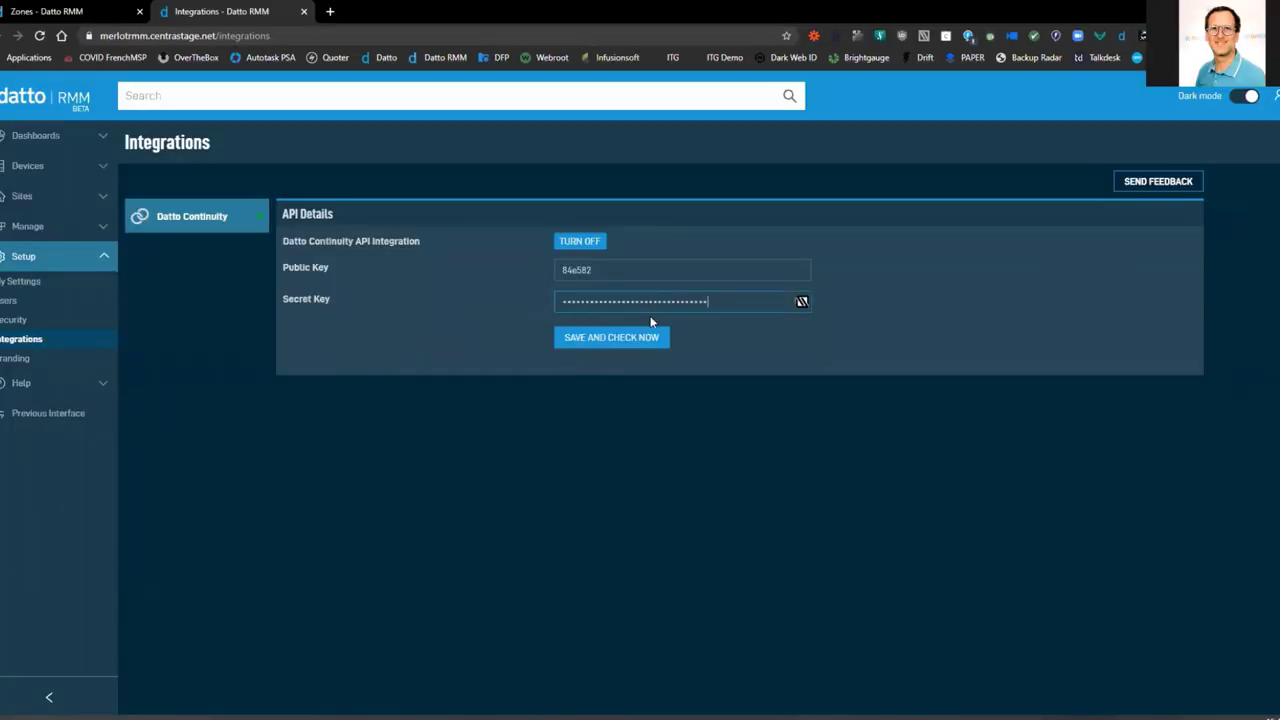
left_click(609, 340)
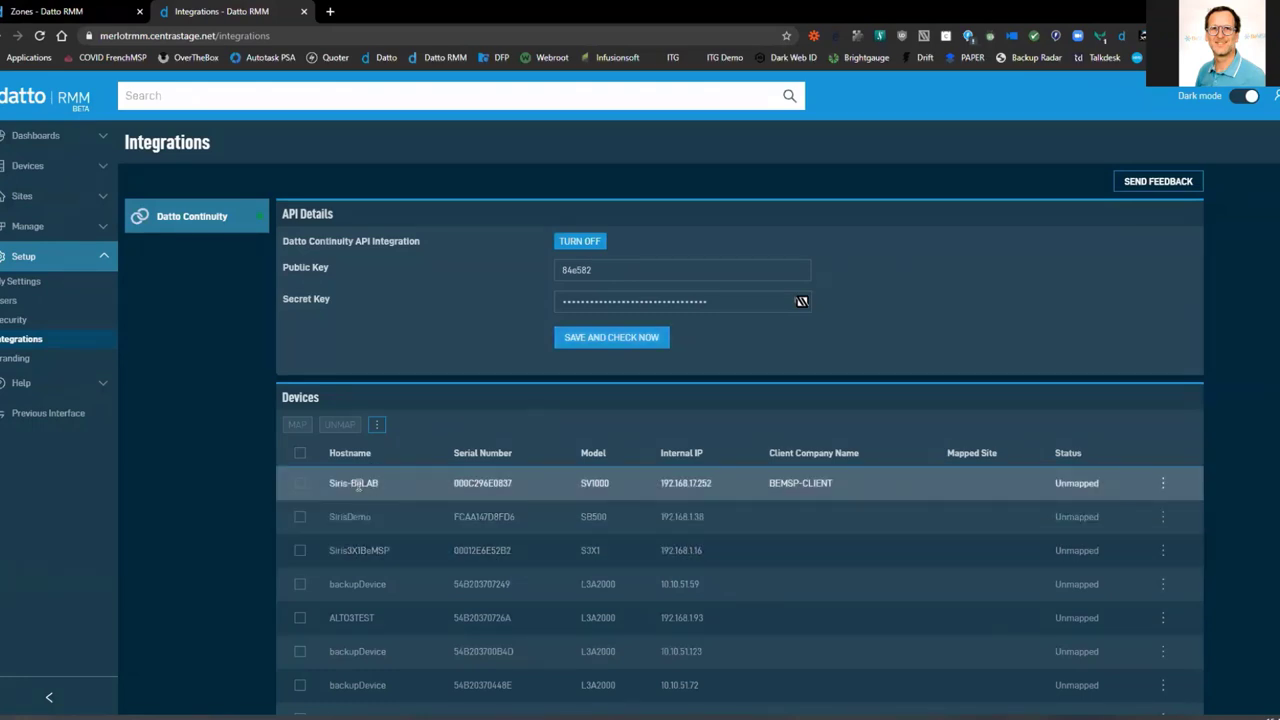
Map the Siris-BeLAB device to the BeLAB 2020 site.
left_click(1163, 484)
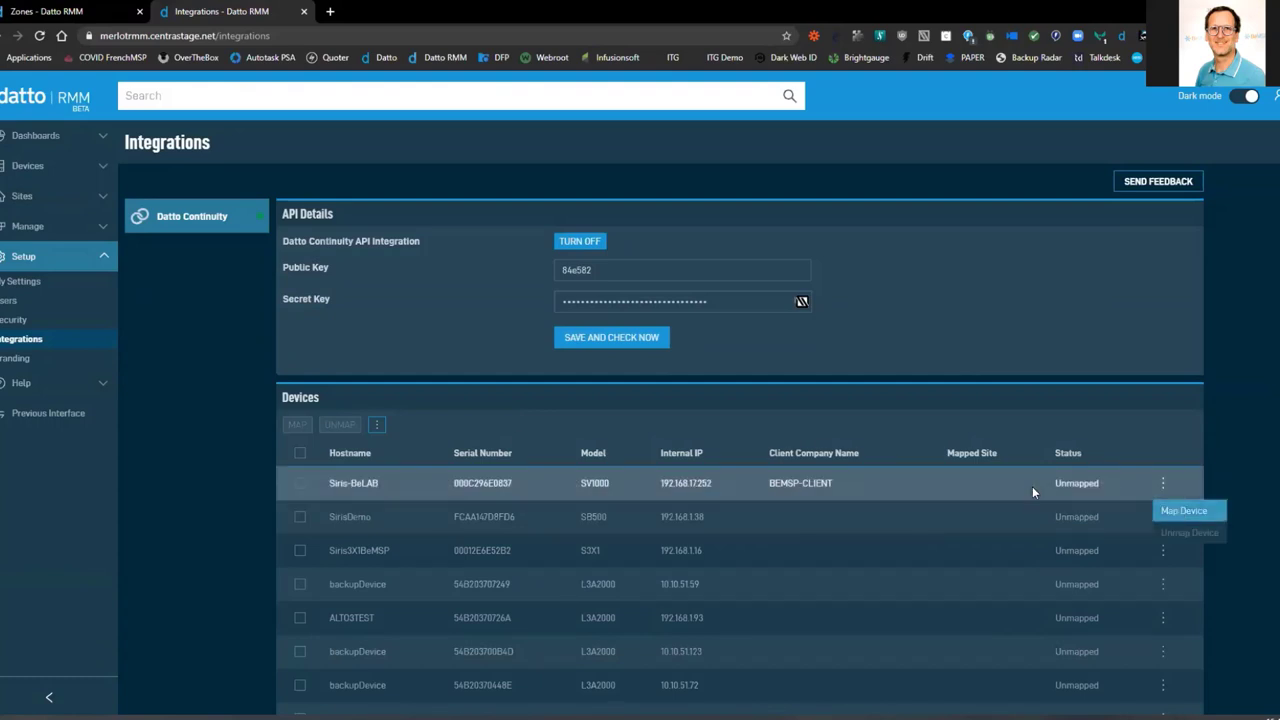
left_click(300, 486)
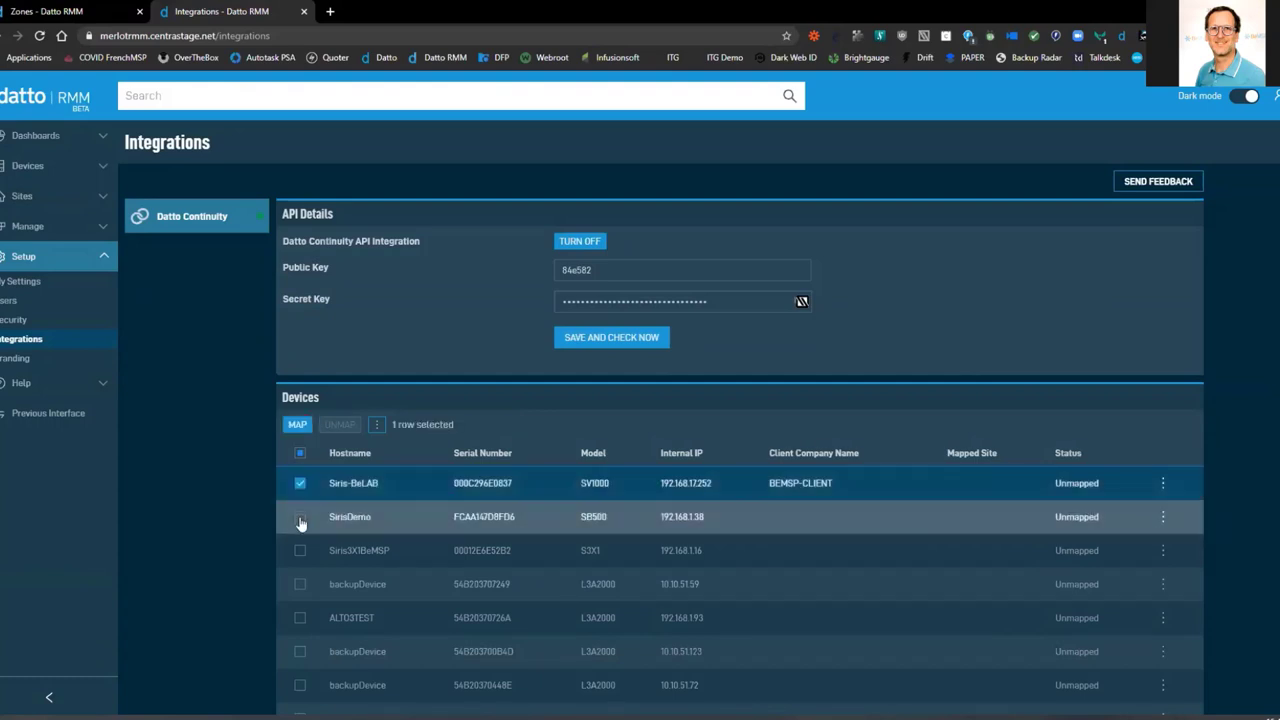
left_click(300, 518)
left_click(300, 518)
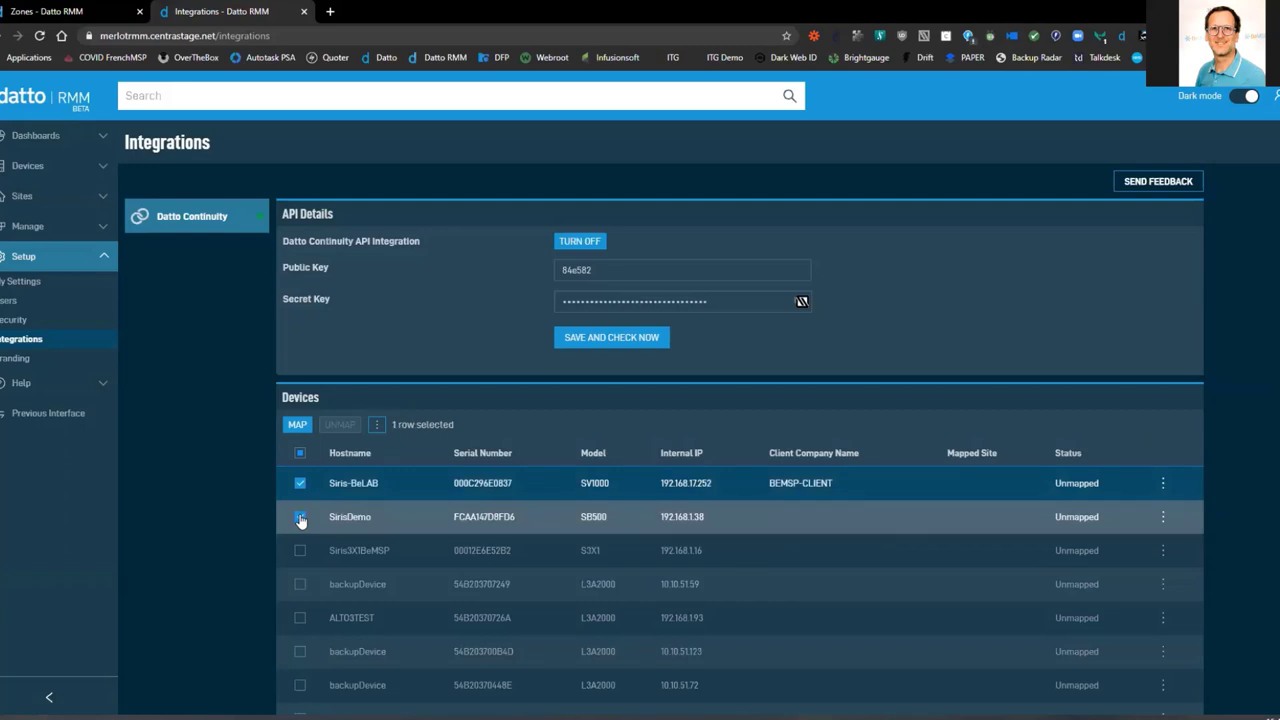
left_click(297, 428)
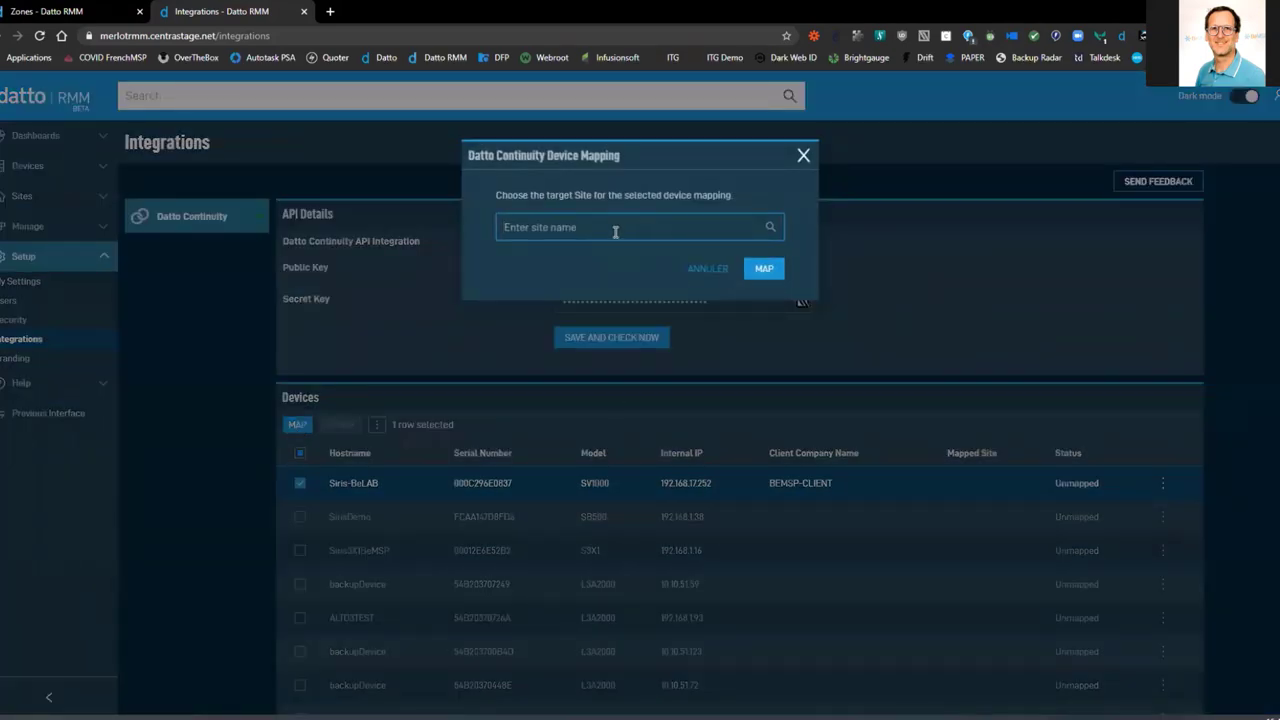
type("bela")
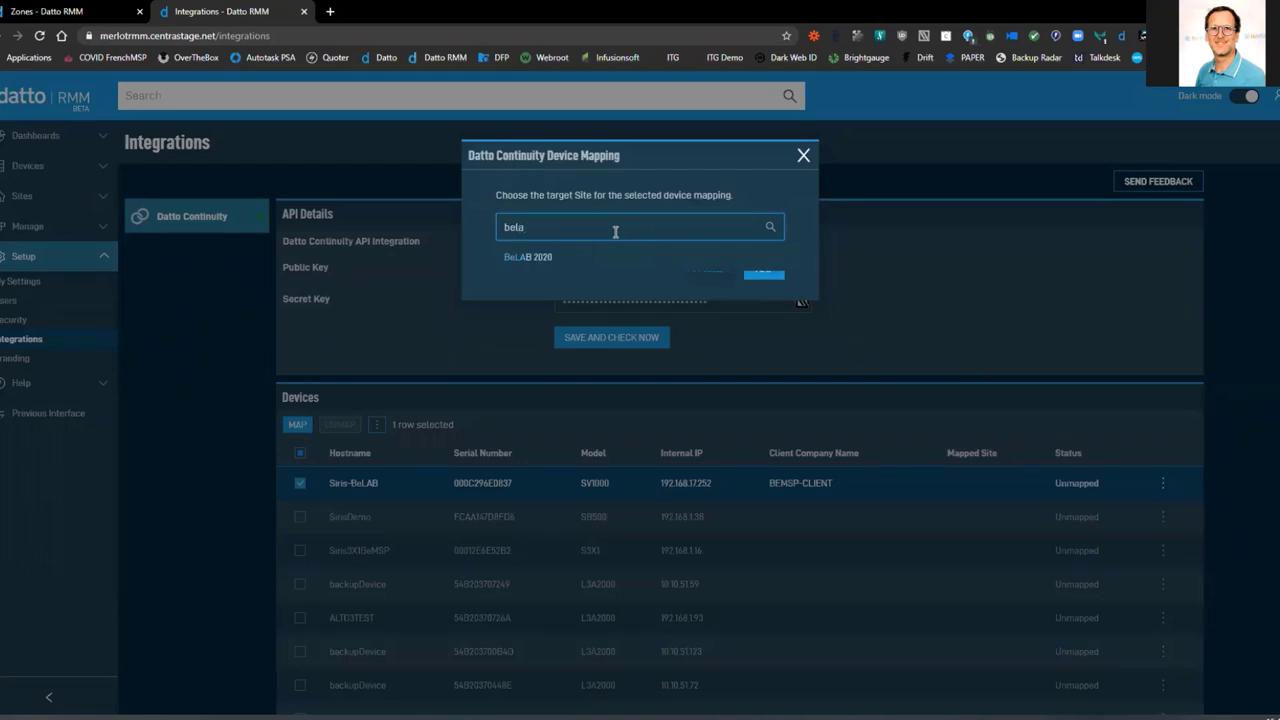
left_click(530, 258)
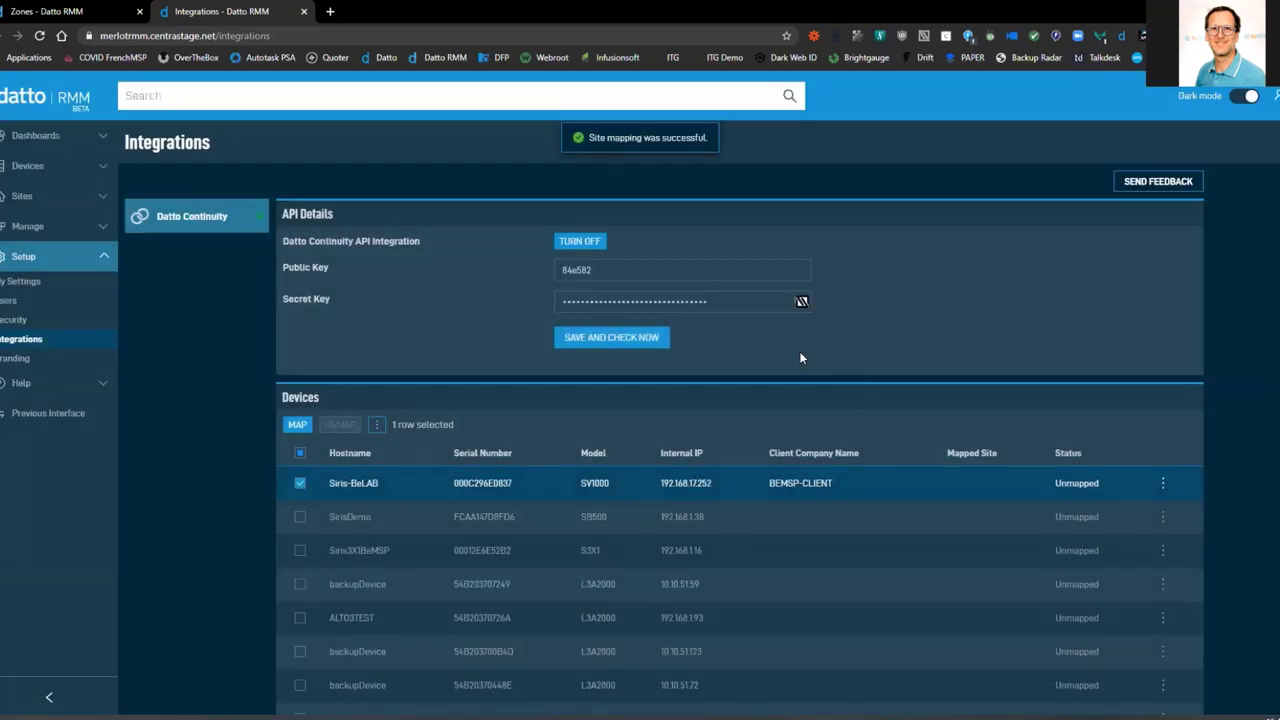
Deselect Siris-BeLAB and map the Siris3X1BeMSP device to the BeMSP - Aix site.
left_click(297, 482)
left_click(299, 551)
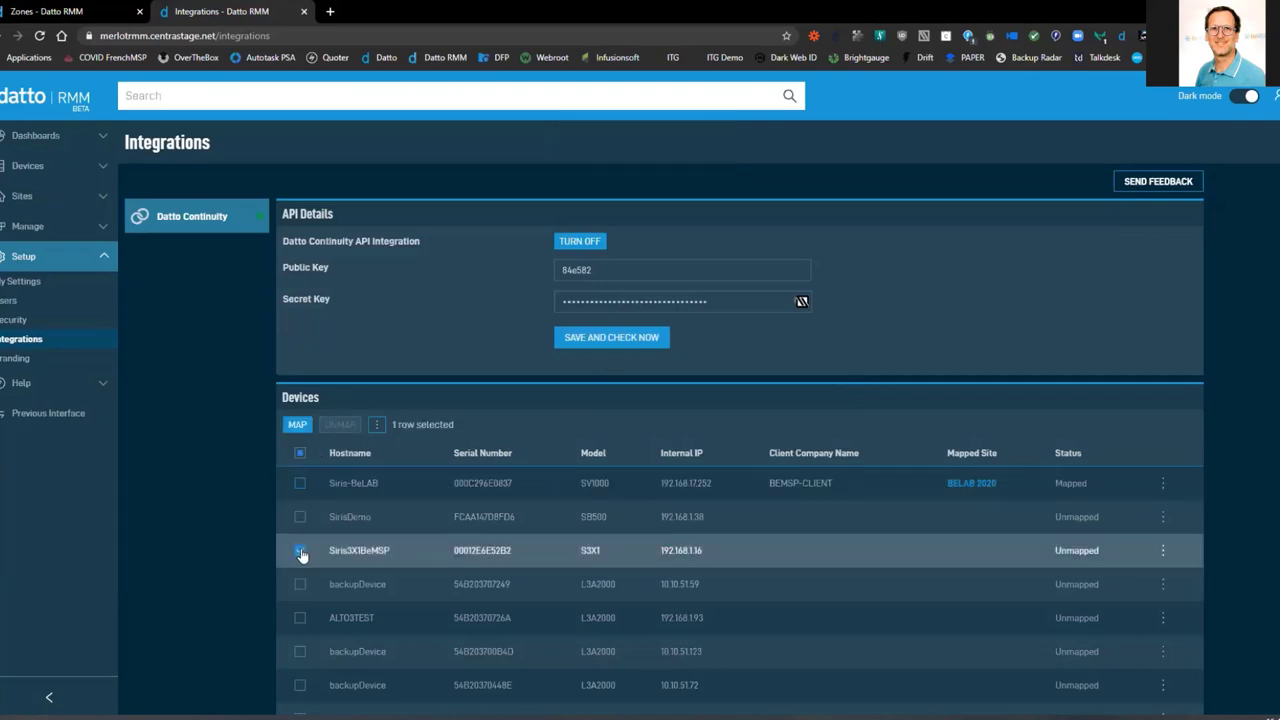
left_click(299, 426)
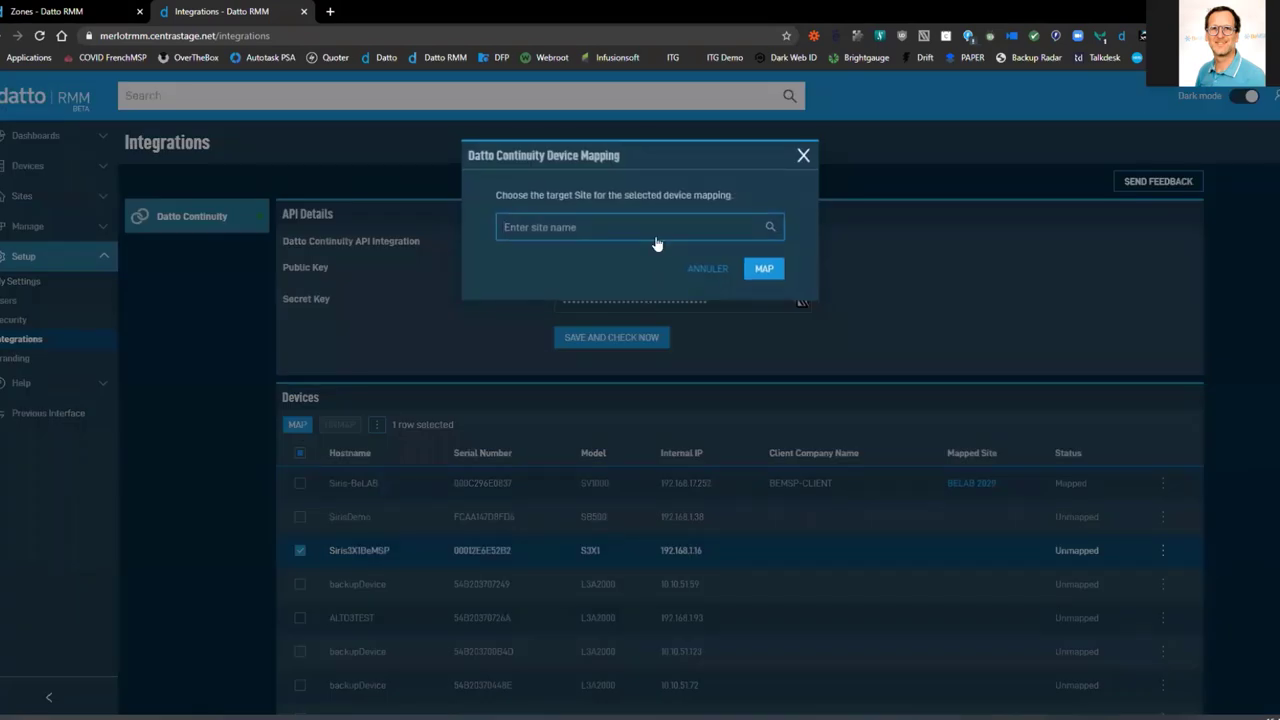
left_click(658, 229)
type("aix")
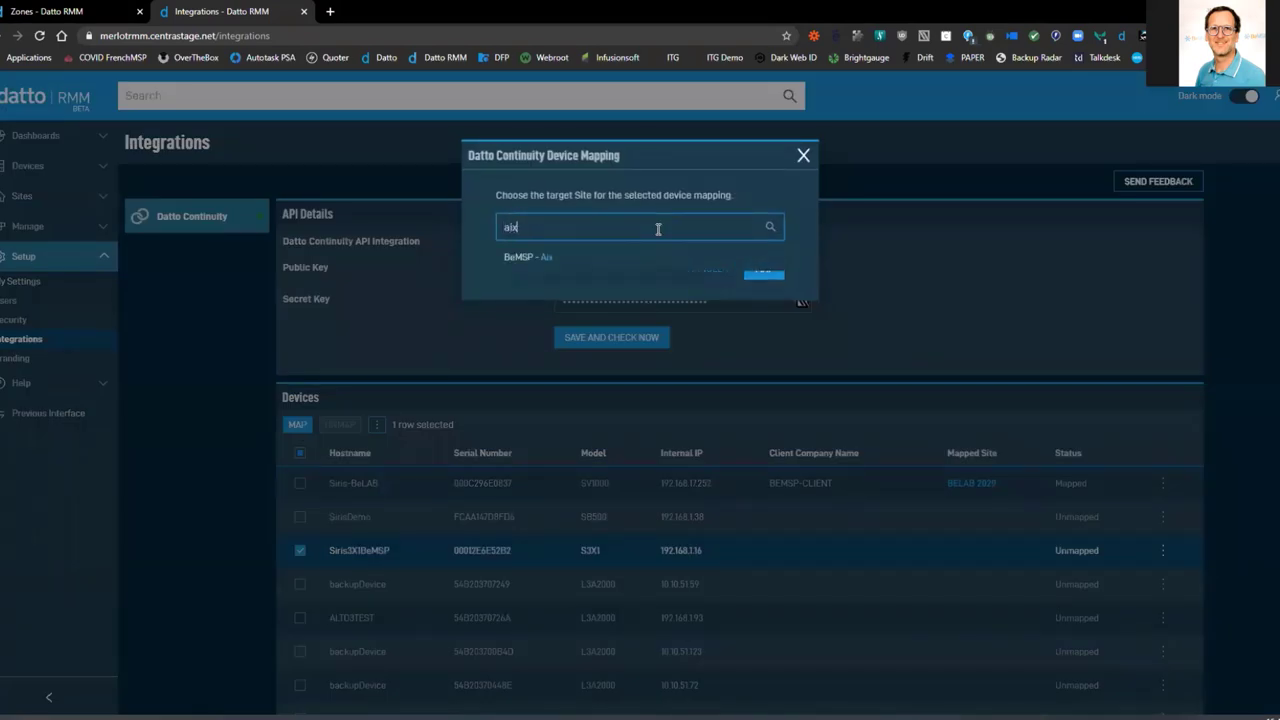
left_click(594, 254)
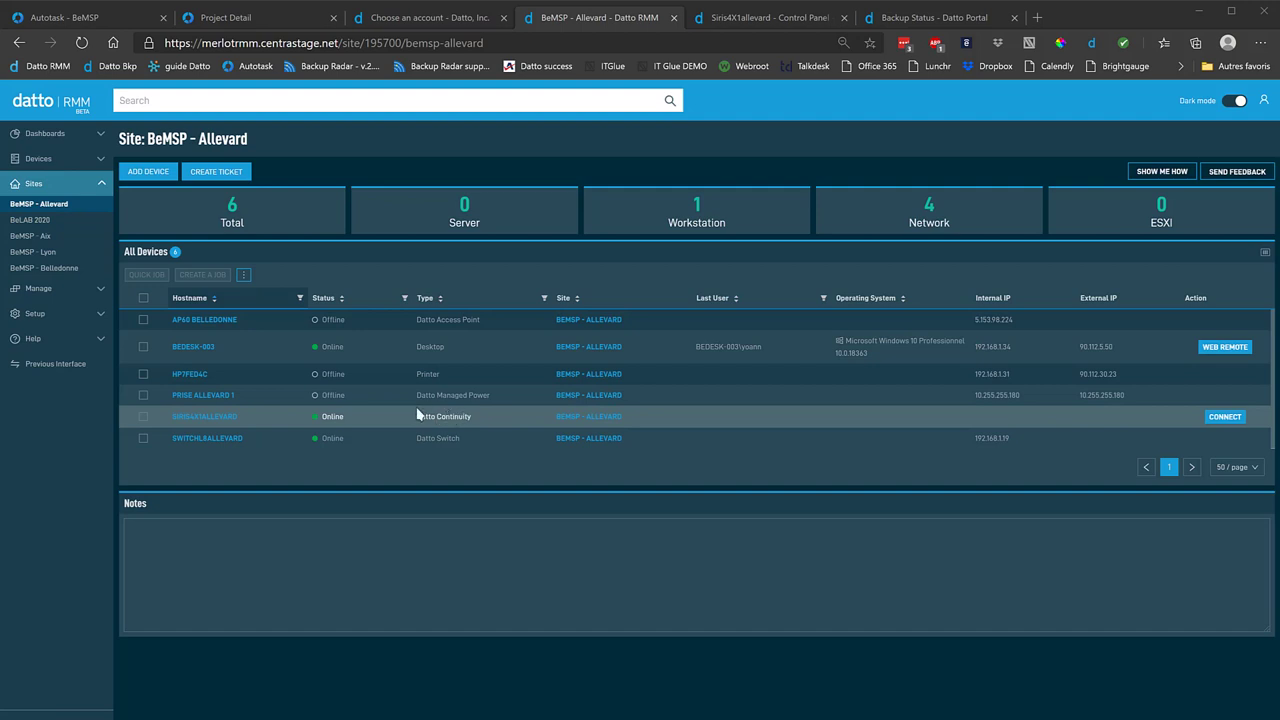
Open the Siris4X1allevard appliance and examine the Datto Continuity details of its protected device BEDESK-003.
left_click(200, 423)
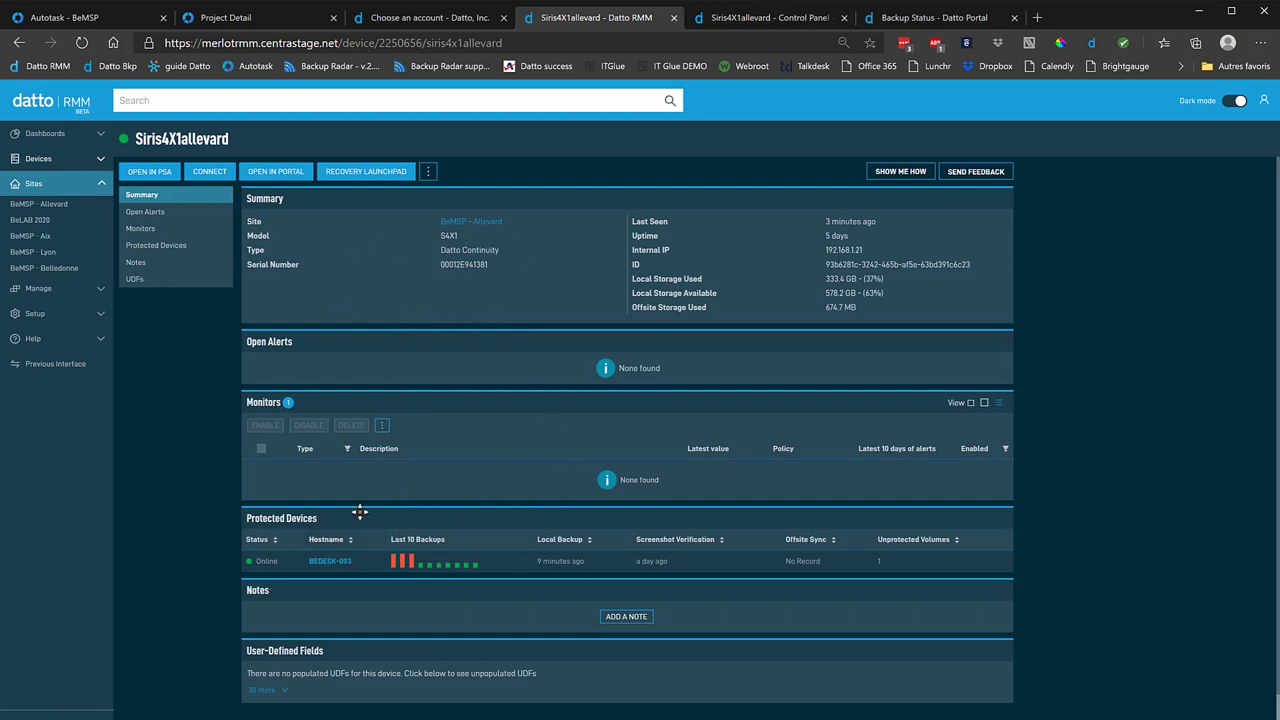
left_click(331, 564)
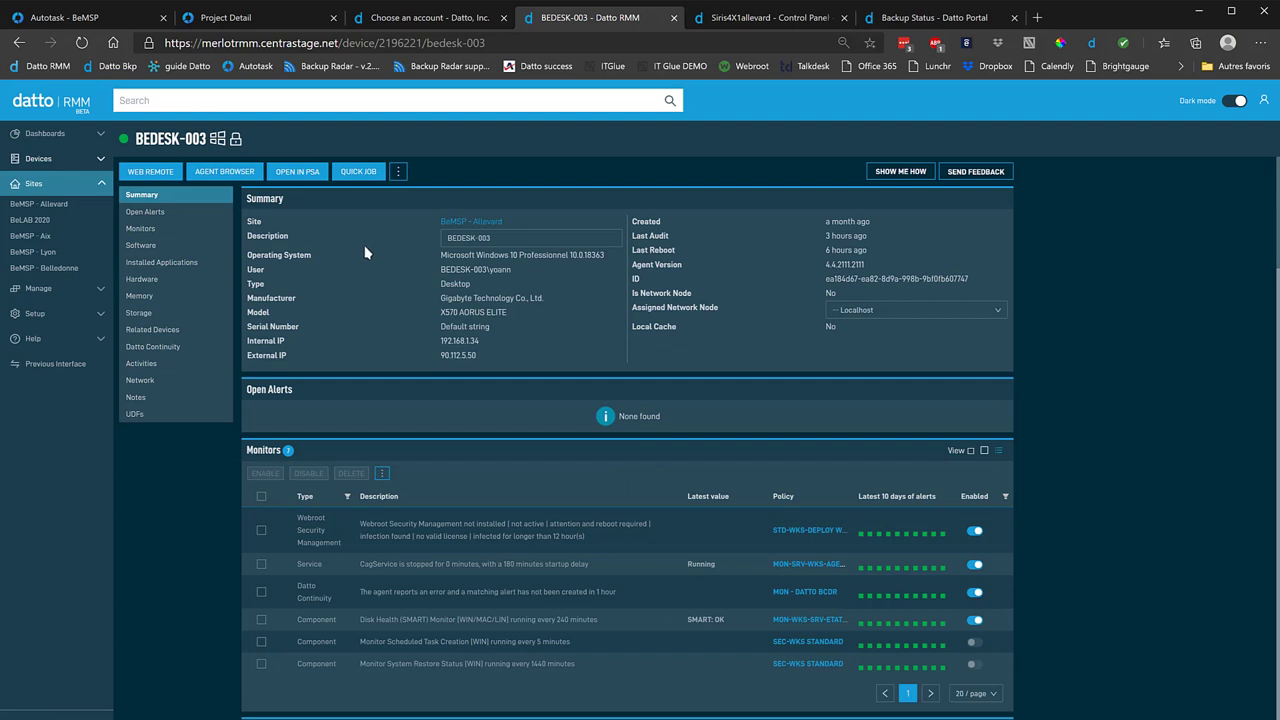
left_click(152, 349)
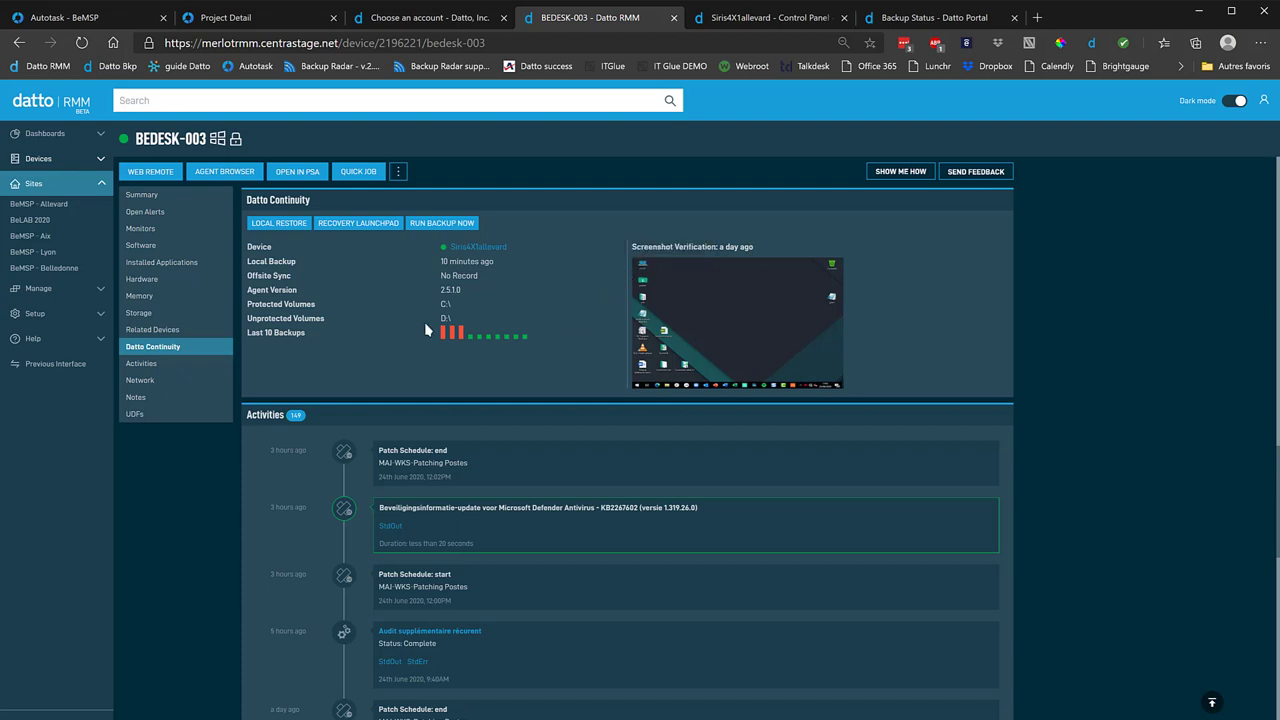
Open the local restore page for BEDESK-003, and select that system with File Restore as the recovery type.
left_click(279, 224)
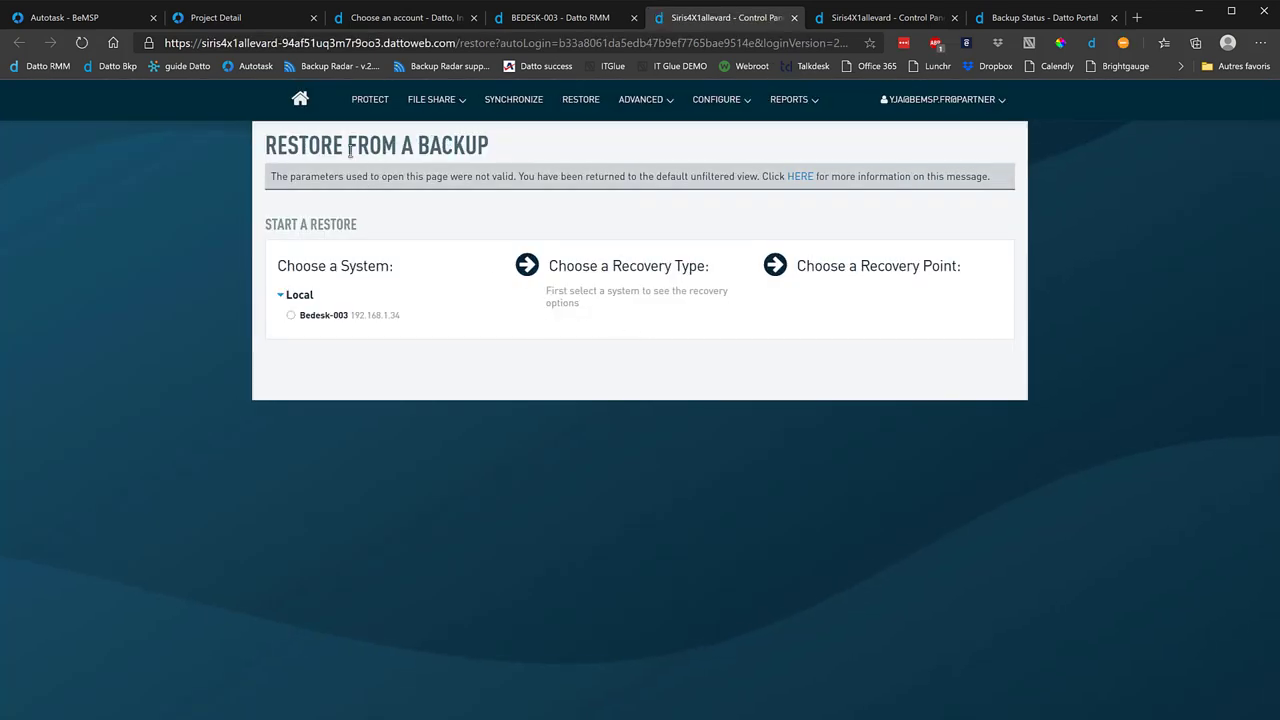
left_click(331, 318)
left_click(590, 292)
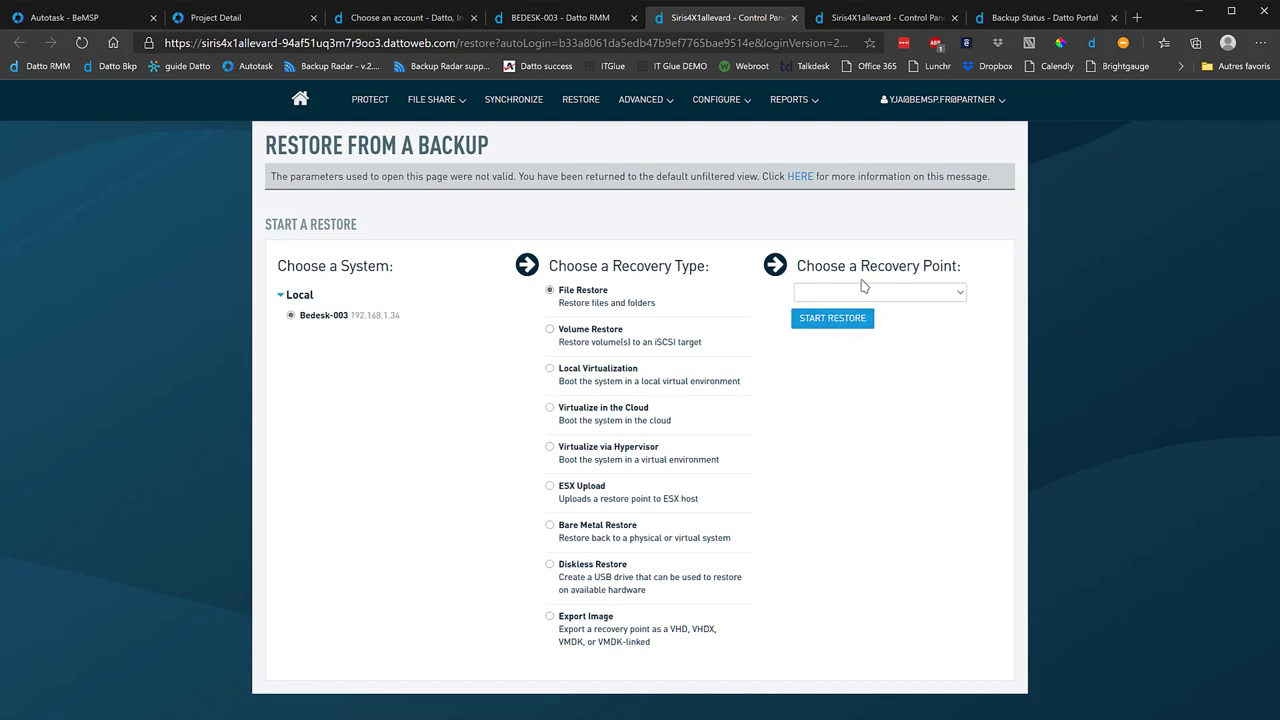
Return to Datto RMM, examine the protected devices of SIRIS-BELAB in the BeLAB 2020 site, and open BEVM-WIN19.
left_click(568, 20)
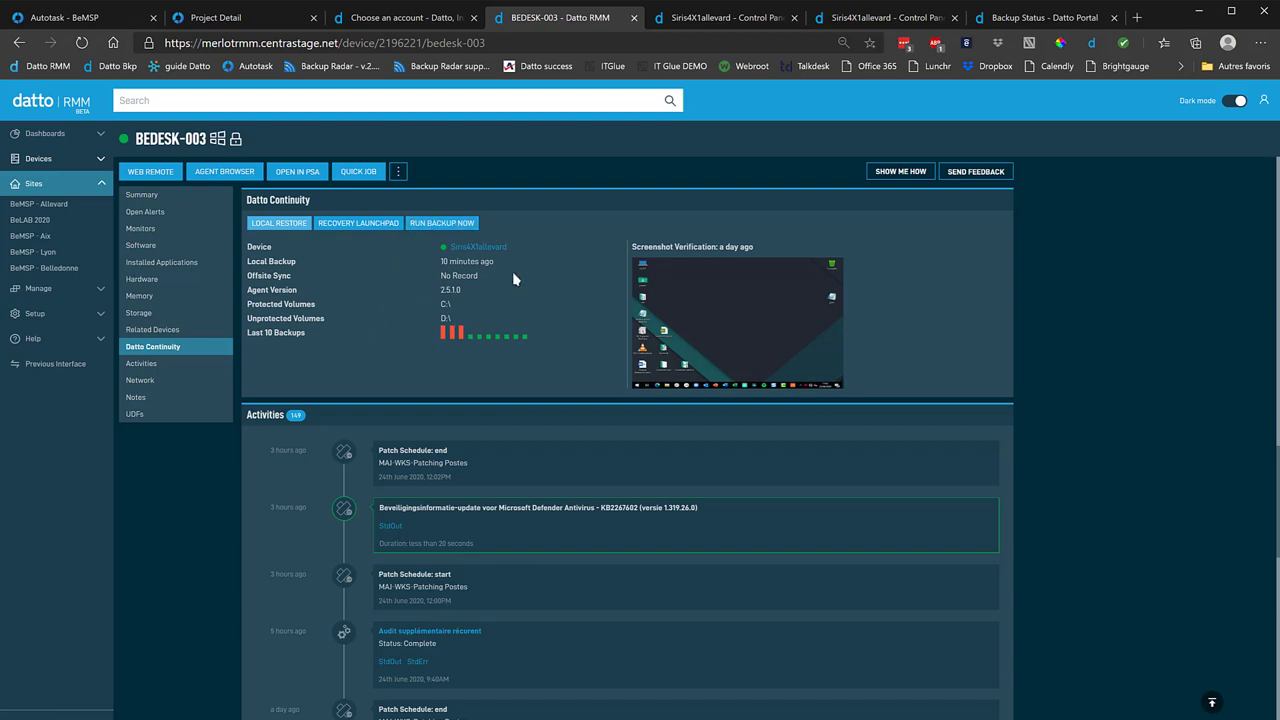
left_click(30, 219)
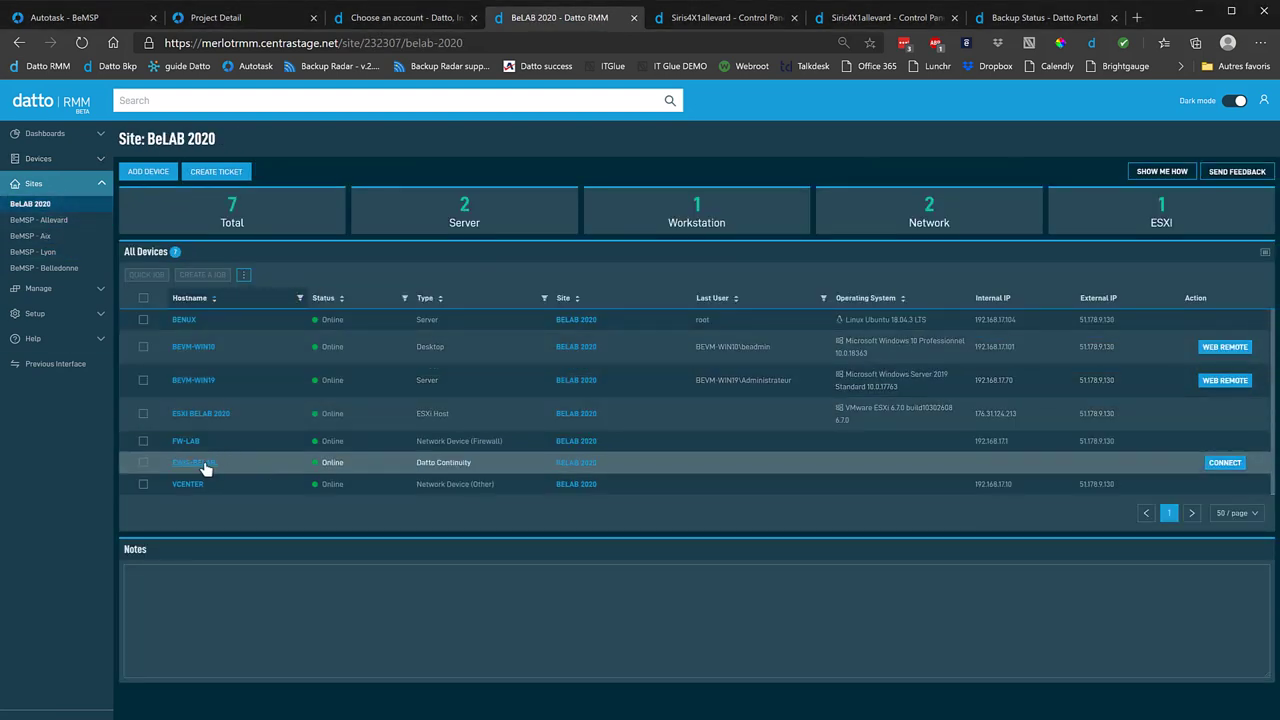
left_click(193, 466)
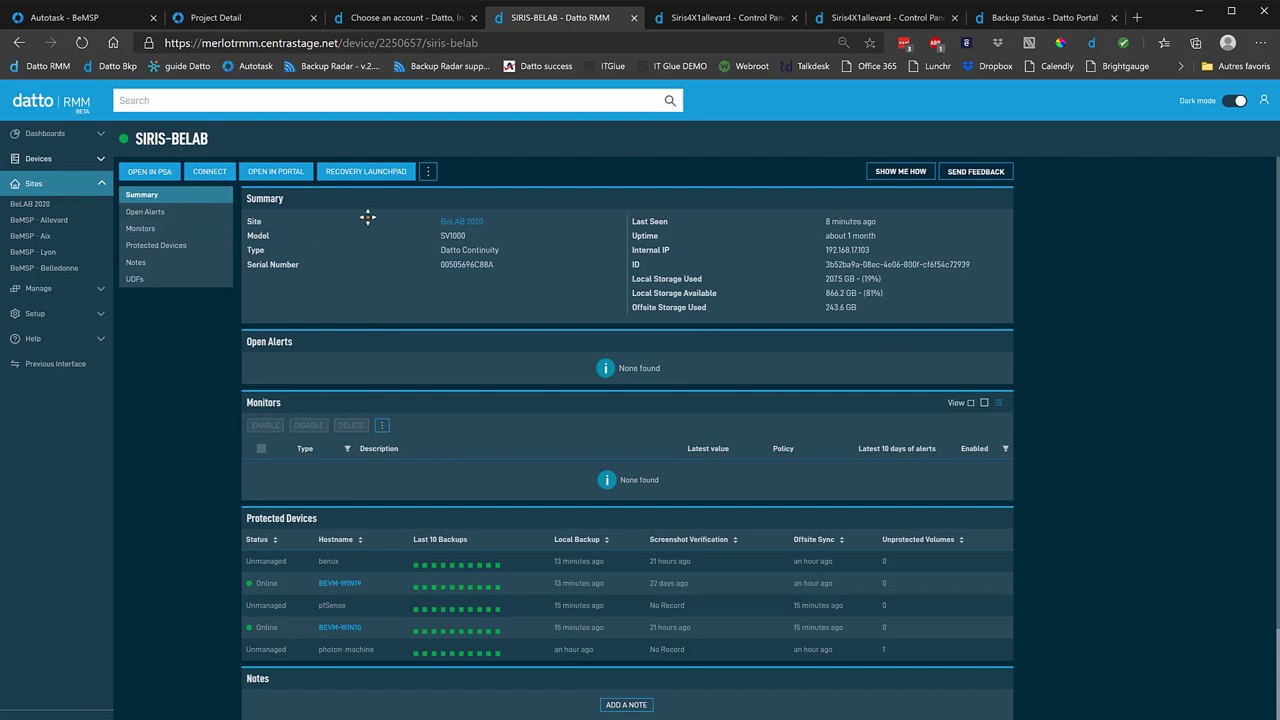
scroll(336, 444, "down", 2)
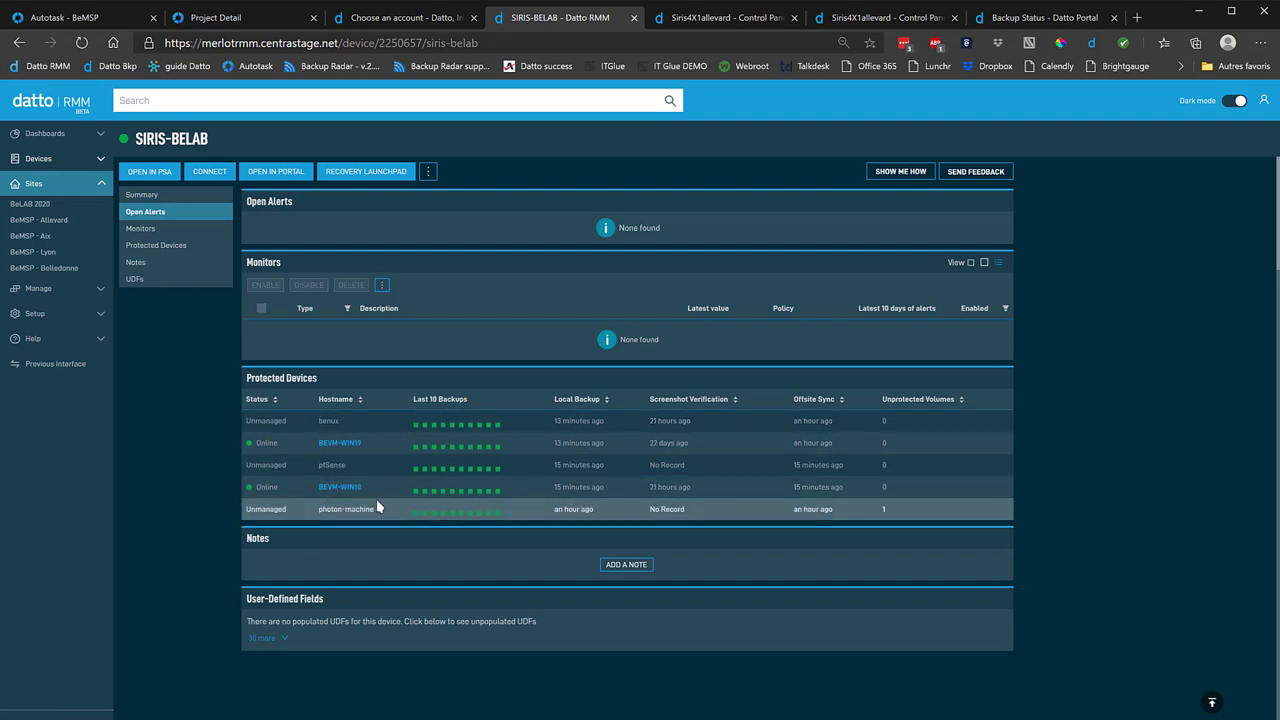
left_click(336, 446)
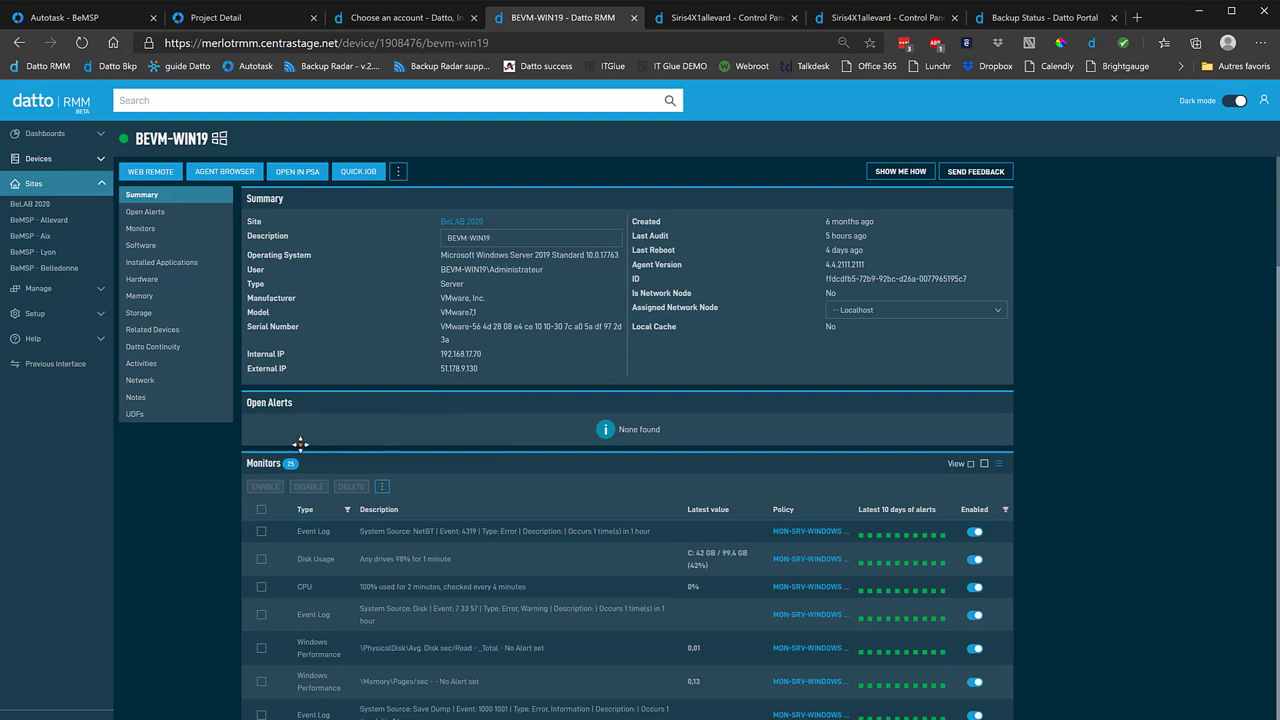
Open the account policy MON - Datto BCDR in the previous Datto RMM interface.
left_click(61, 368)
mouse_move(100, 130)
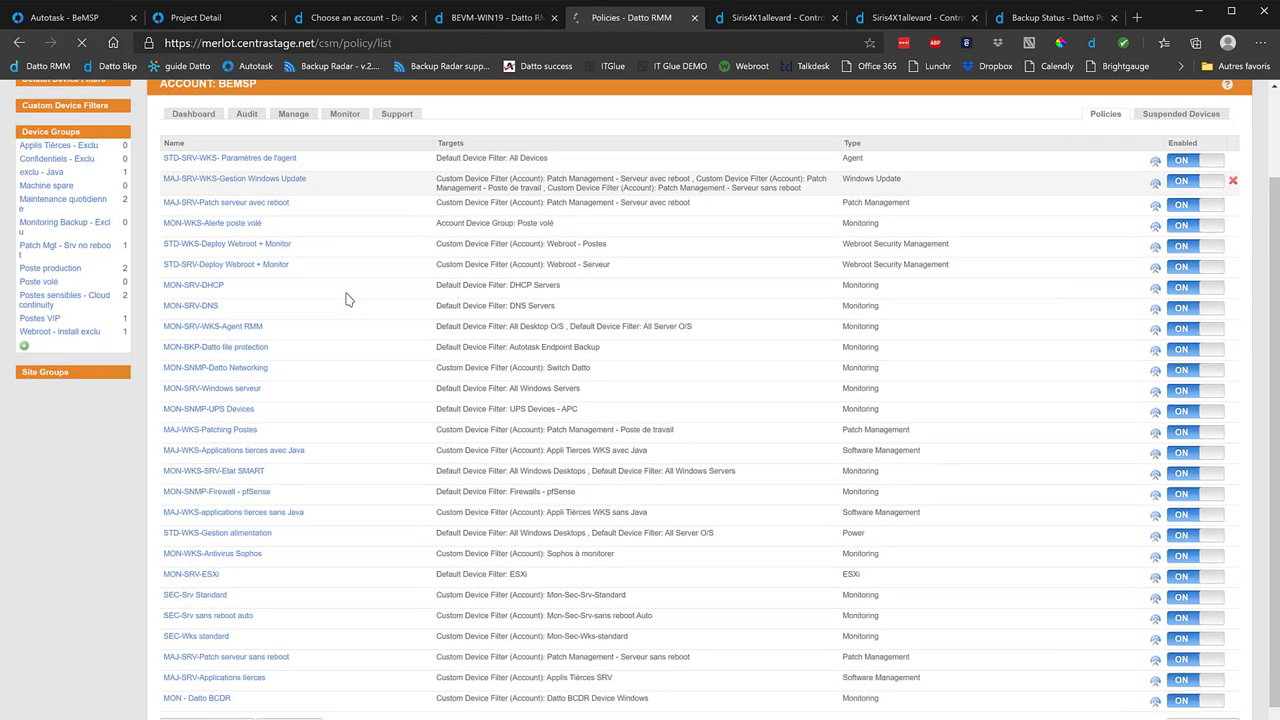
left_click(346, 295)
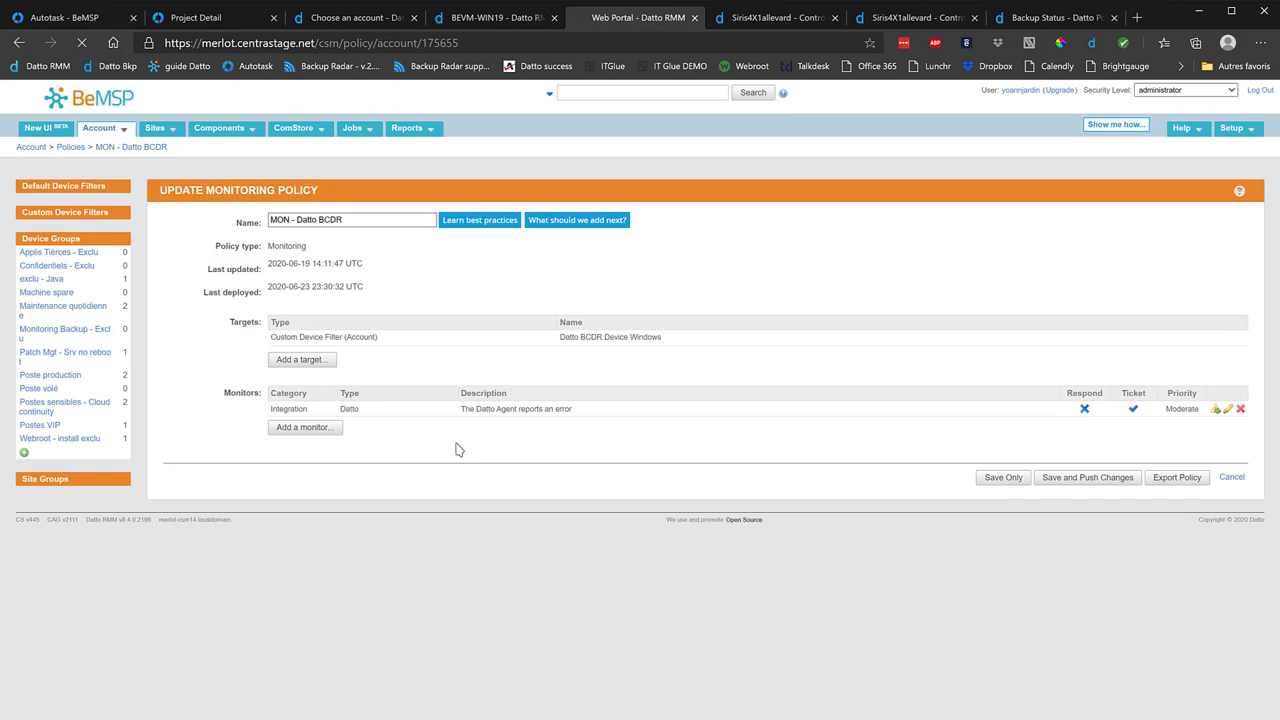
Start adding a Datto Continuity Monitor to the policy, keeping the 1-hour trigger and Moderate priority, and proceed to its ticket details.
left_click(313, 428)
left_click(548, 336)
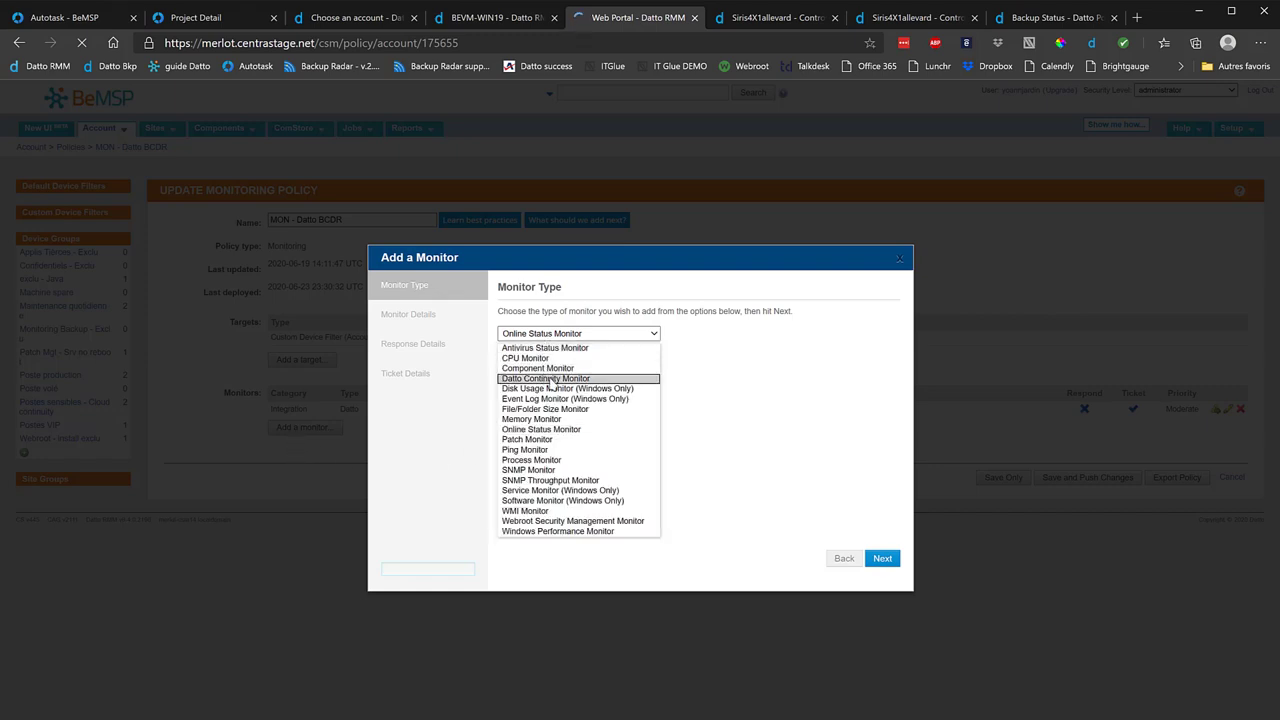
left_click(550, 378)
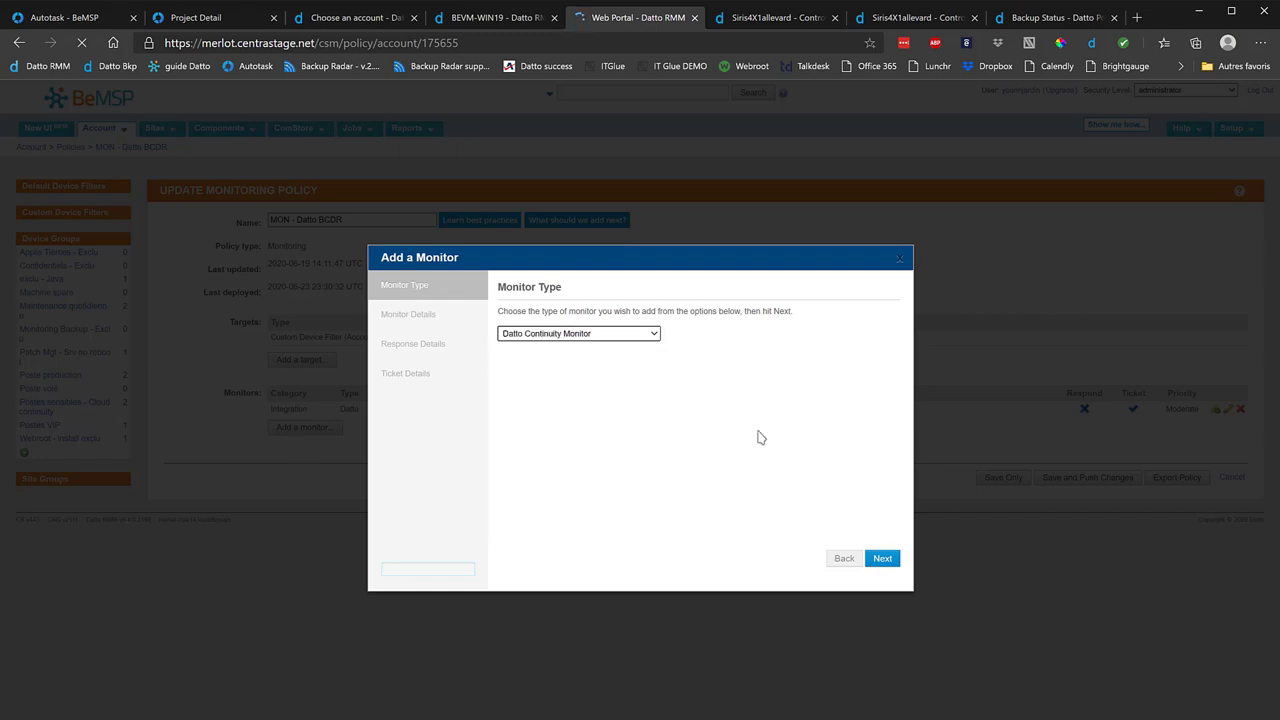
left_click(882, 559)
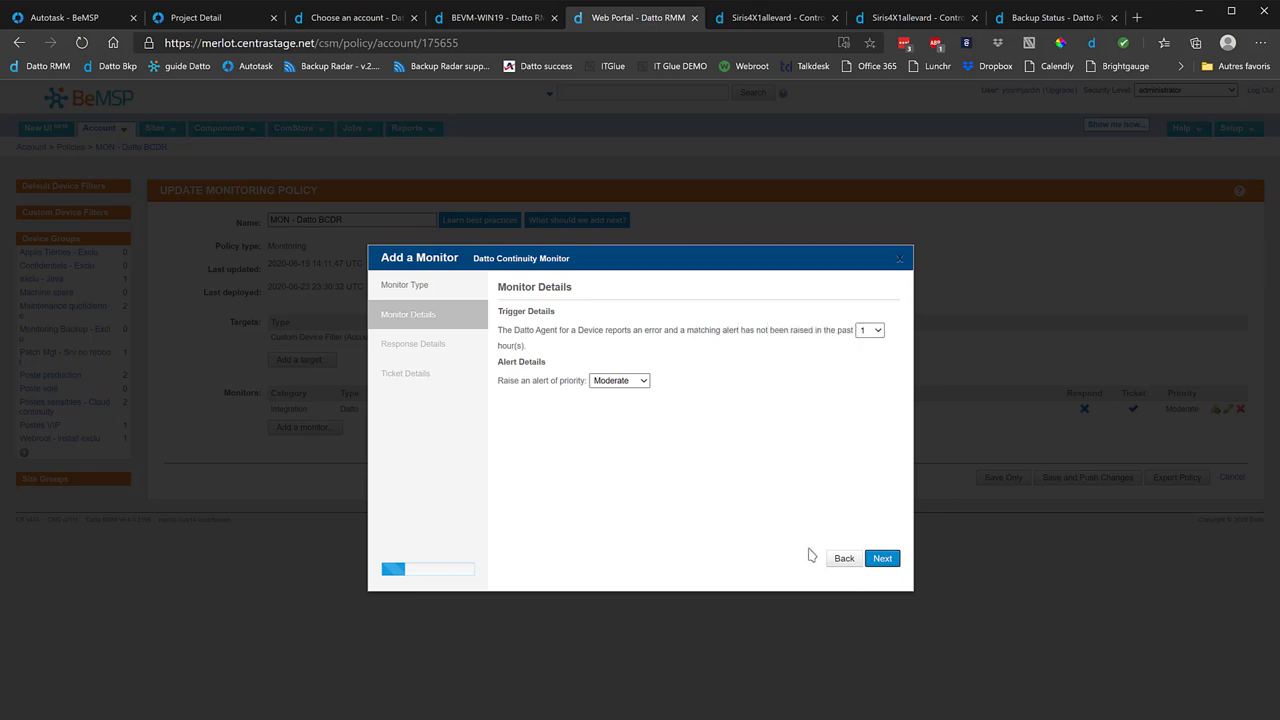
left_click(883, 560)
left_click(883, 560)
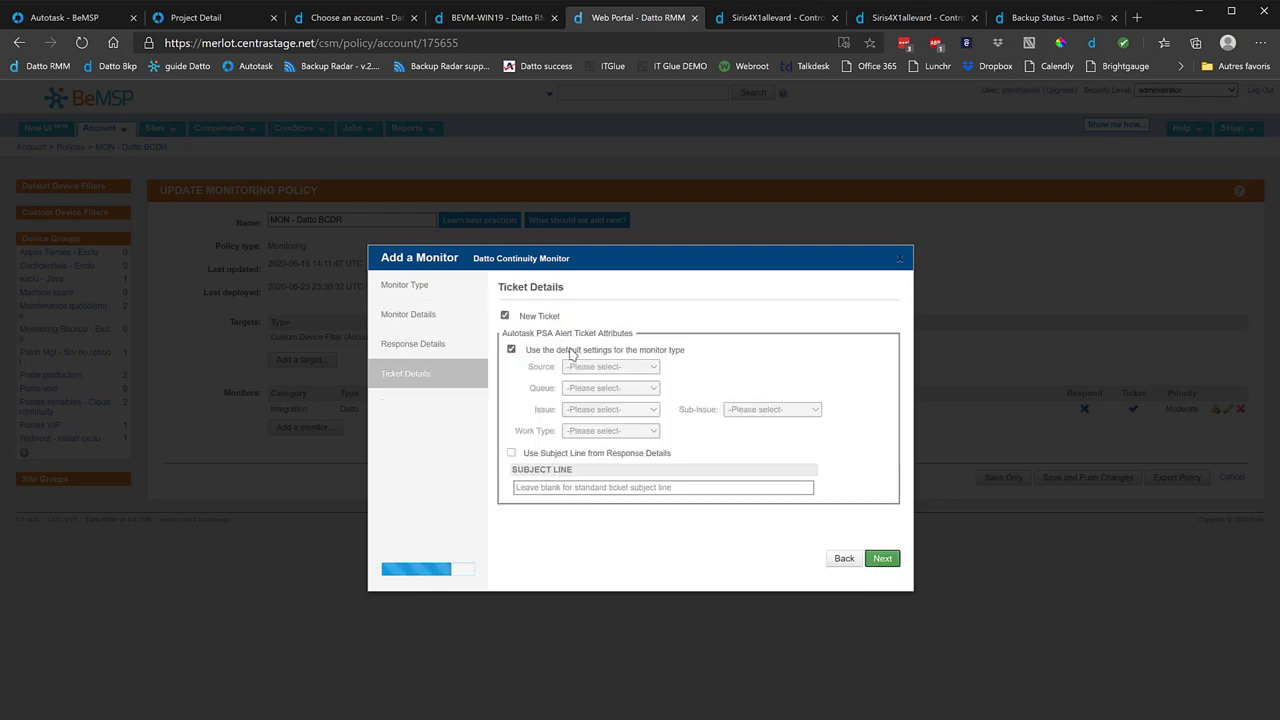
Turn off the default ticket settings to examine the source options, and close the new monitor without adding it.
left_click(512, 350)
left_click(621, 369)
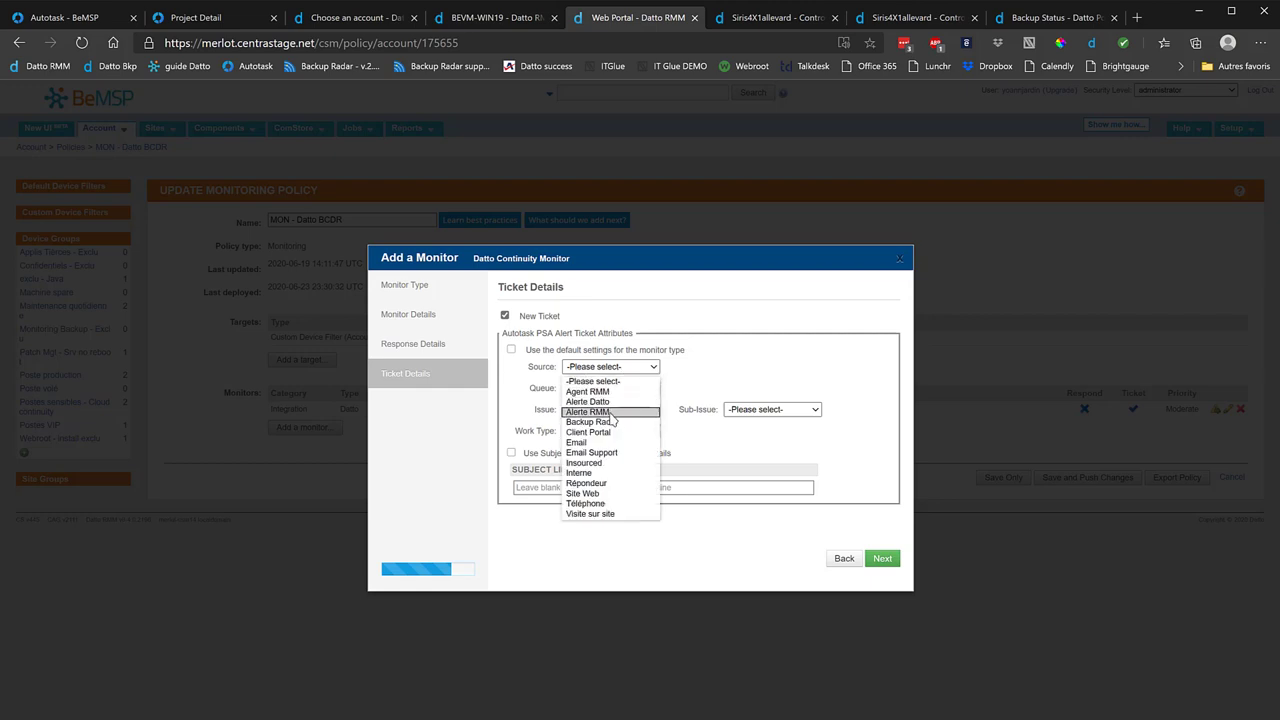
left_click(850, 373)
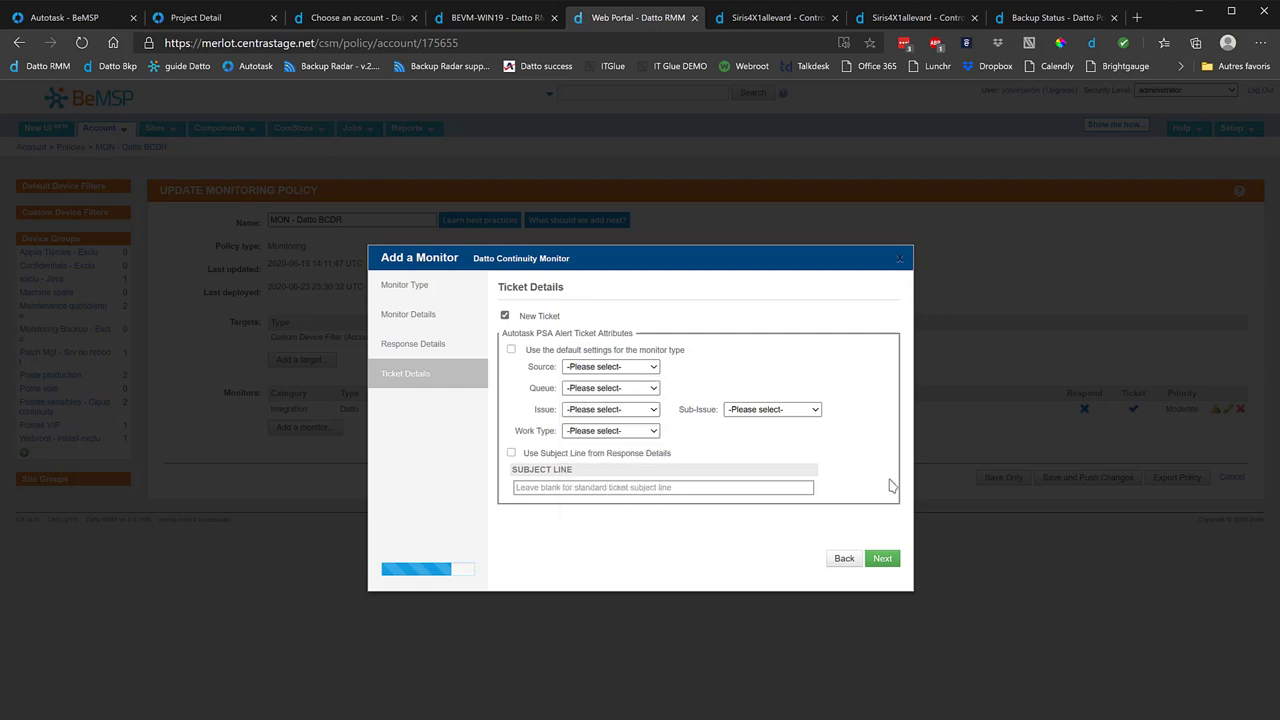
left_click(899, 259)
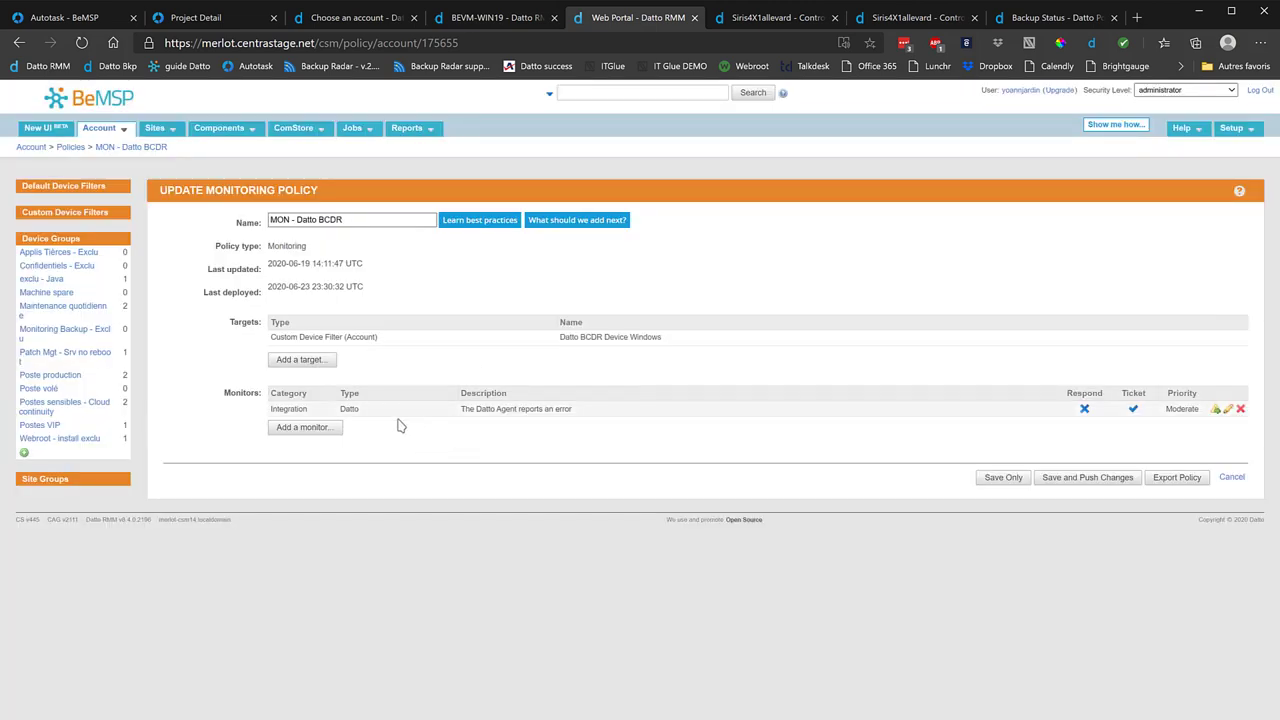
Examine the criteria of the custom device filter Datto BCDR Device Windows, and return to the BEVM-WIN19 device page.
left_click(155, 130)
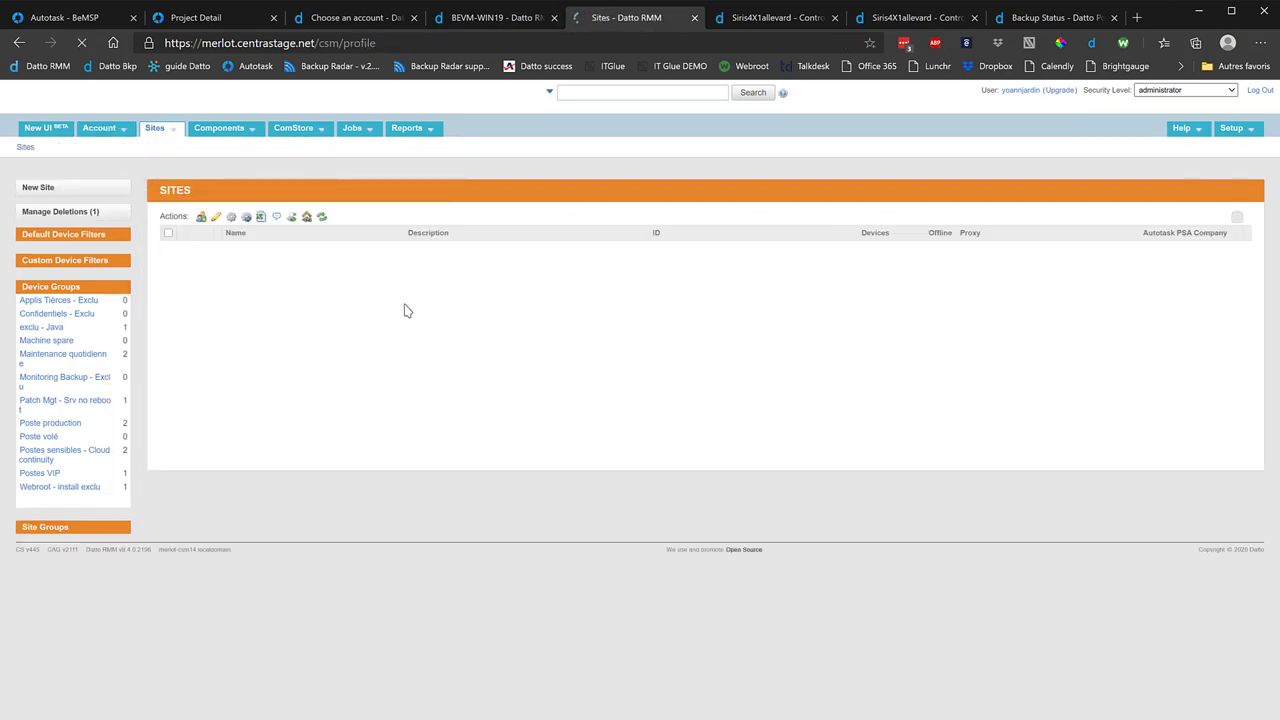
left_click(66, 262)
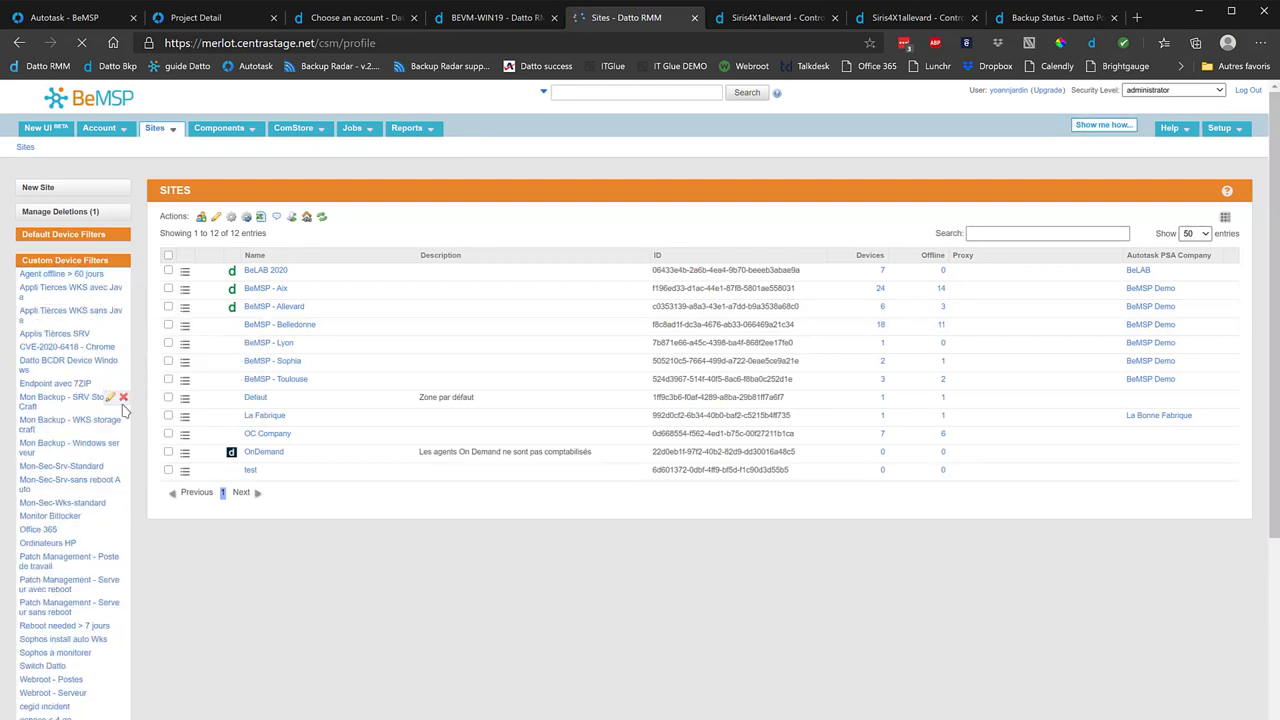
scroll(92, 450, "down", 1)
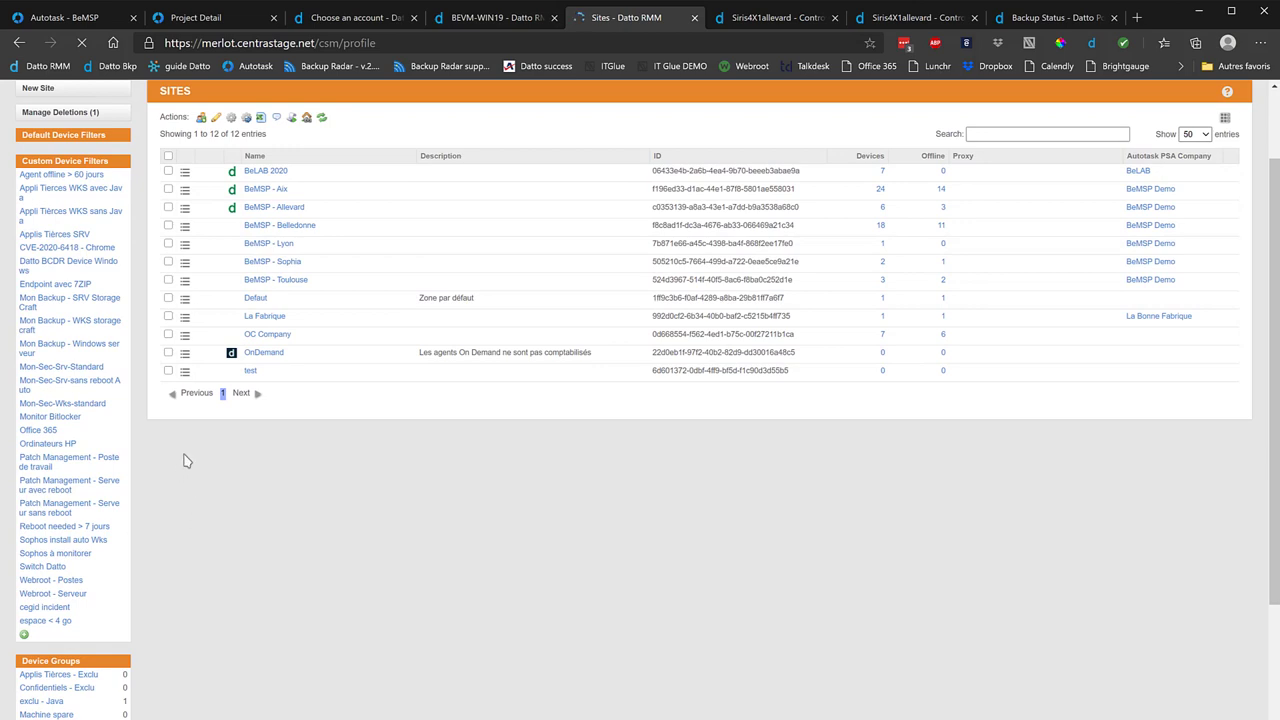
mouse_move(86, 275)
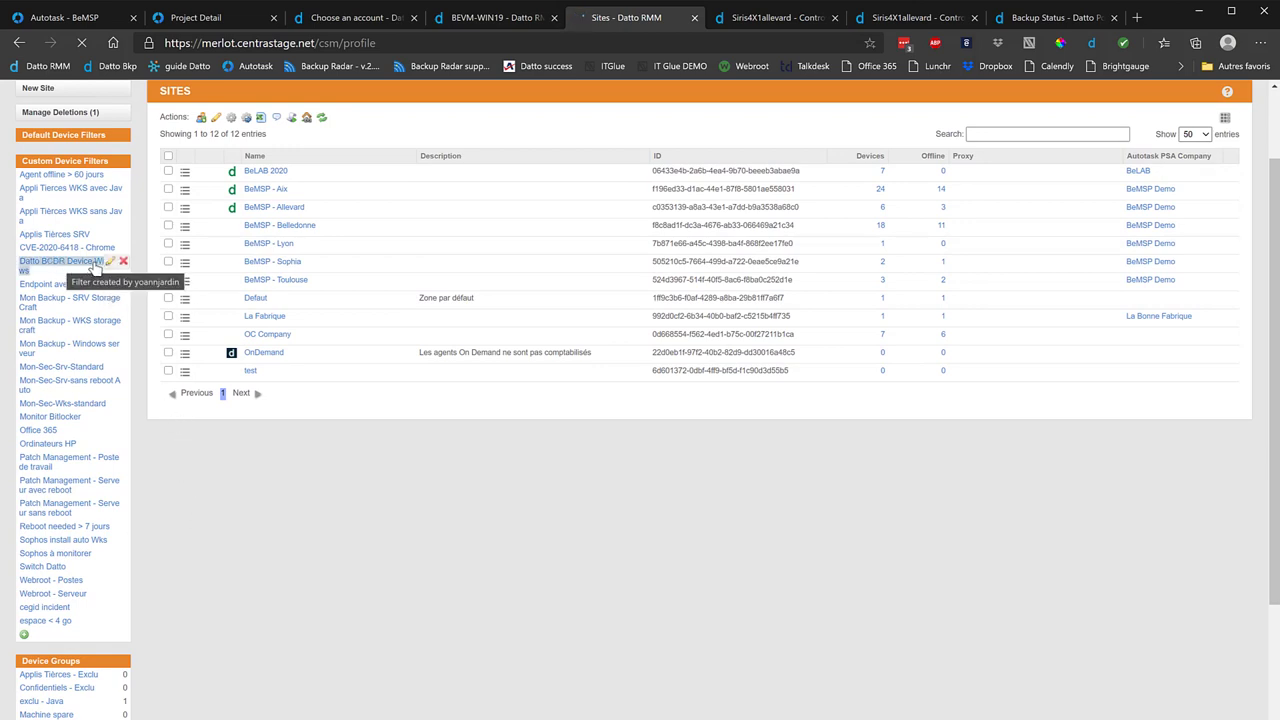
left_click(110, 265)
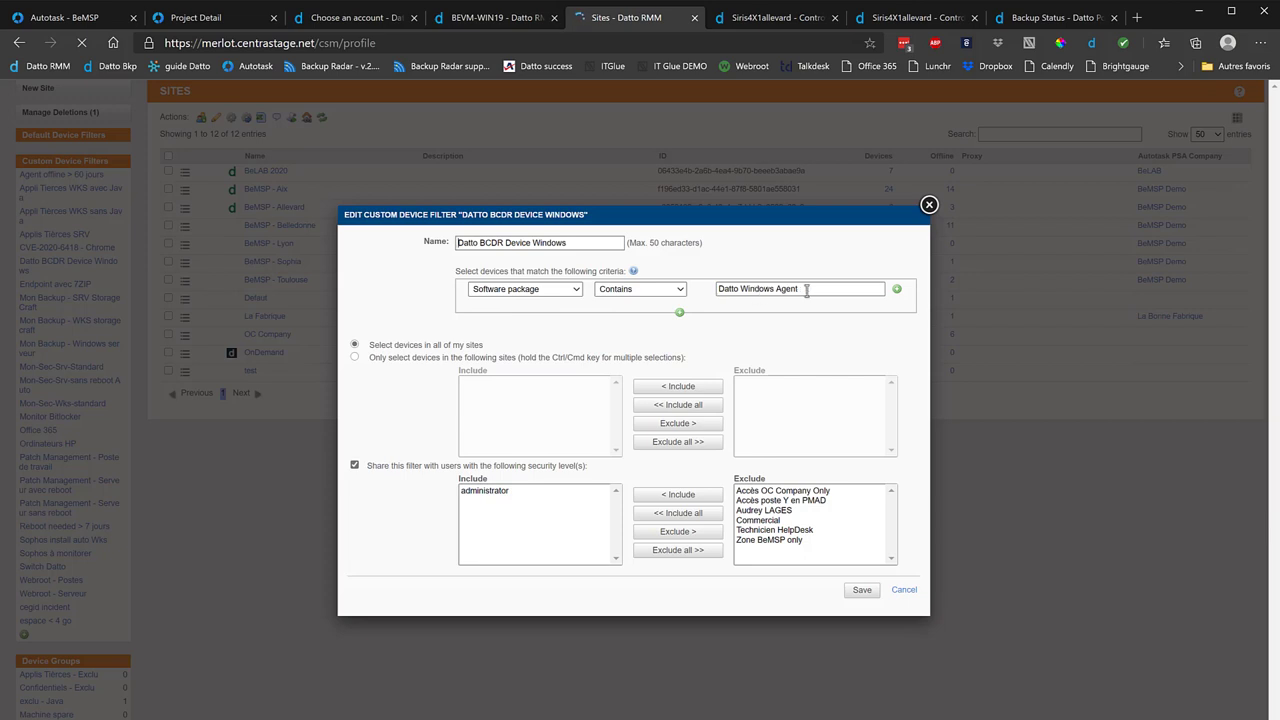
key("ctrl+shift+Tab")
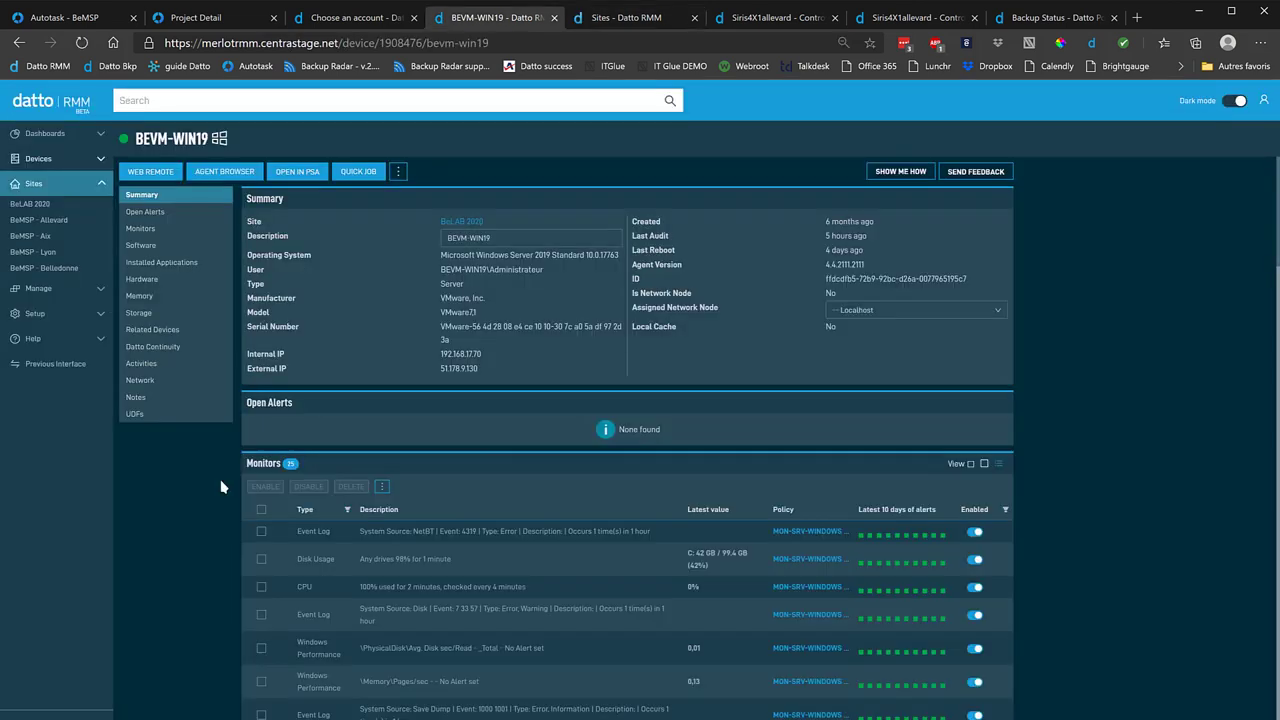